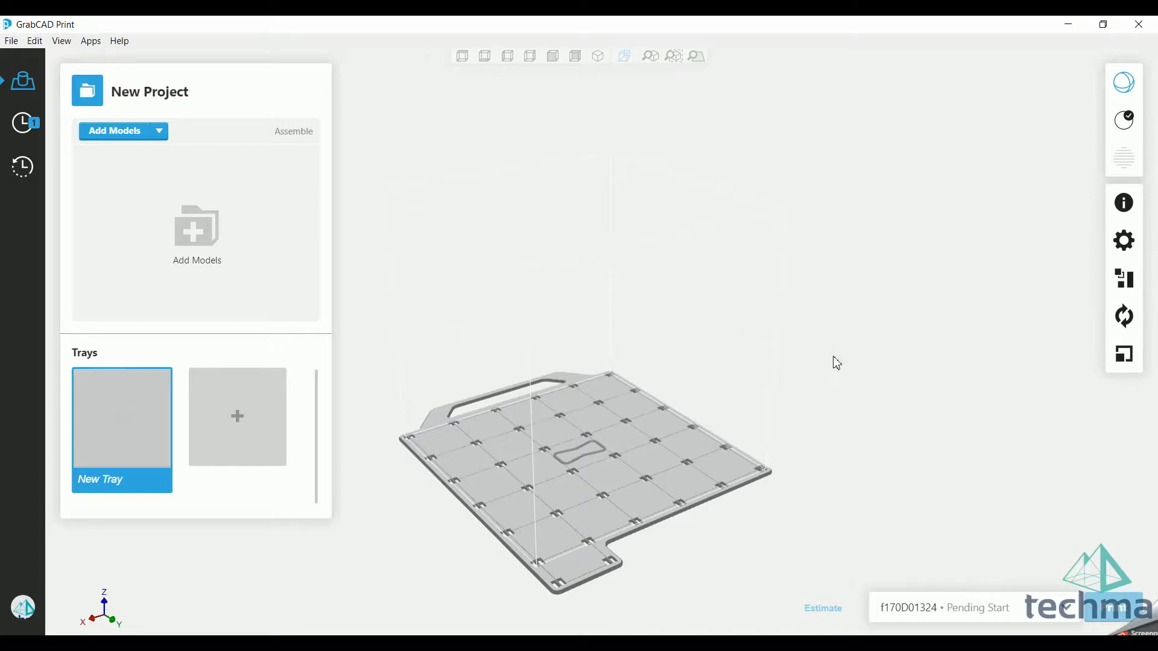
Step: Add a printer template for the PolyJet Objet500 Connex3 to prepare the print for
right_click_drag(836, 362, 802, 375)
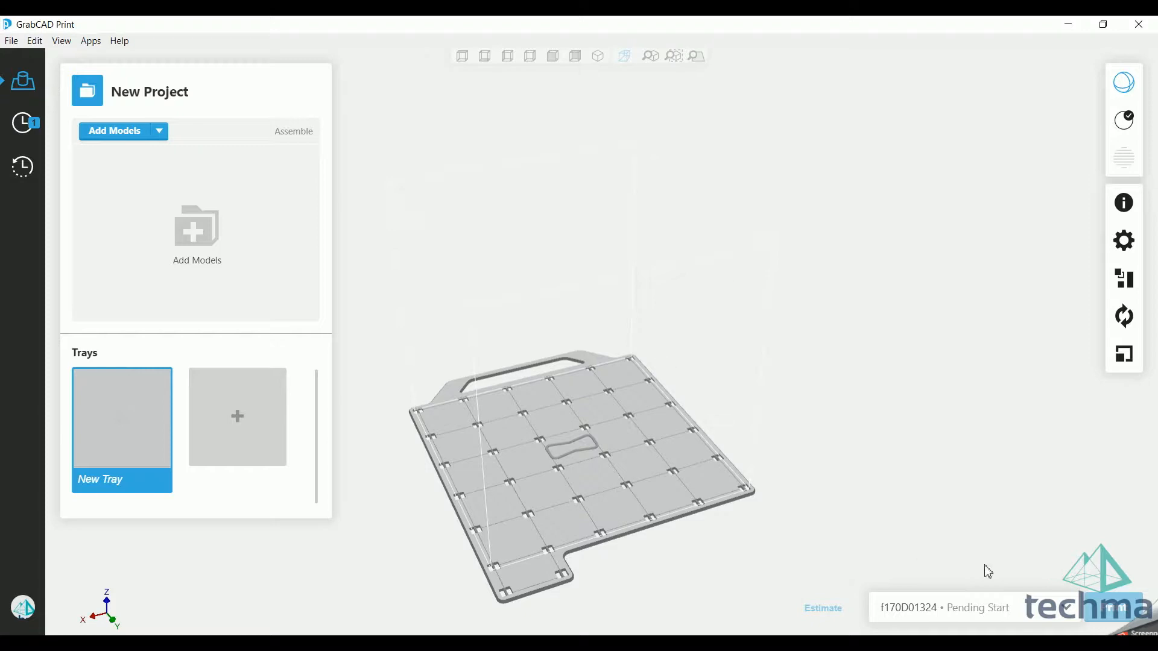
left_click(1072, 612)
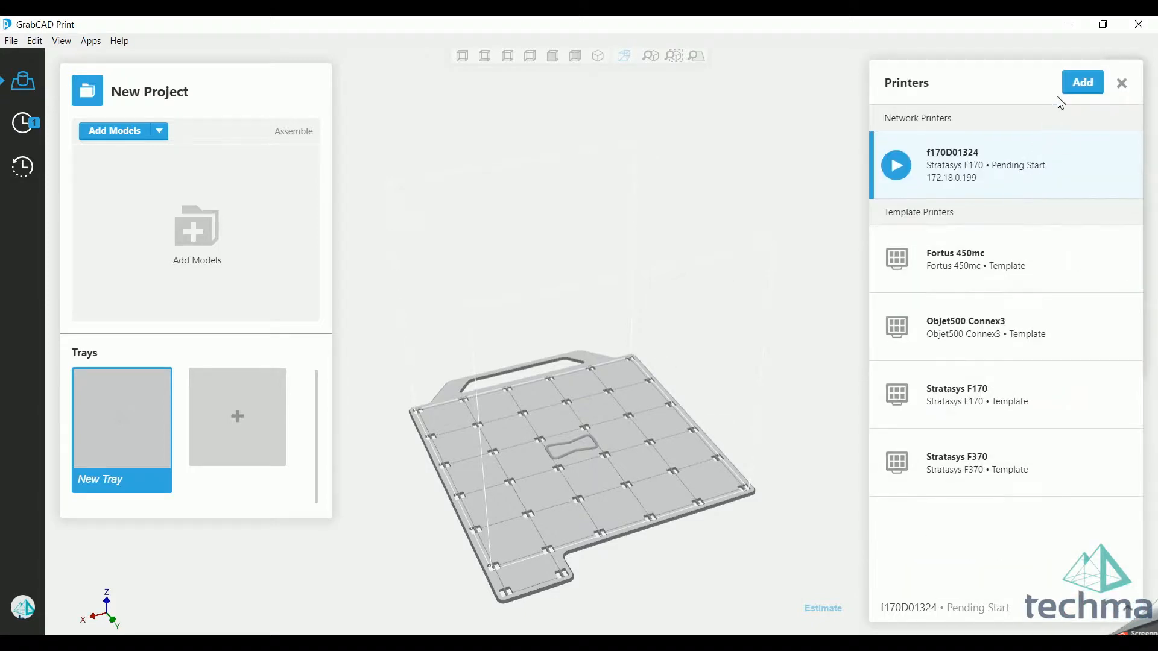
left_click(1070, 83)
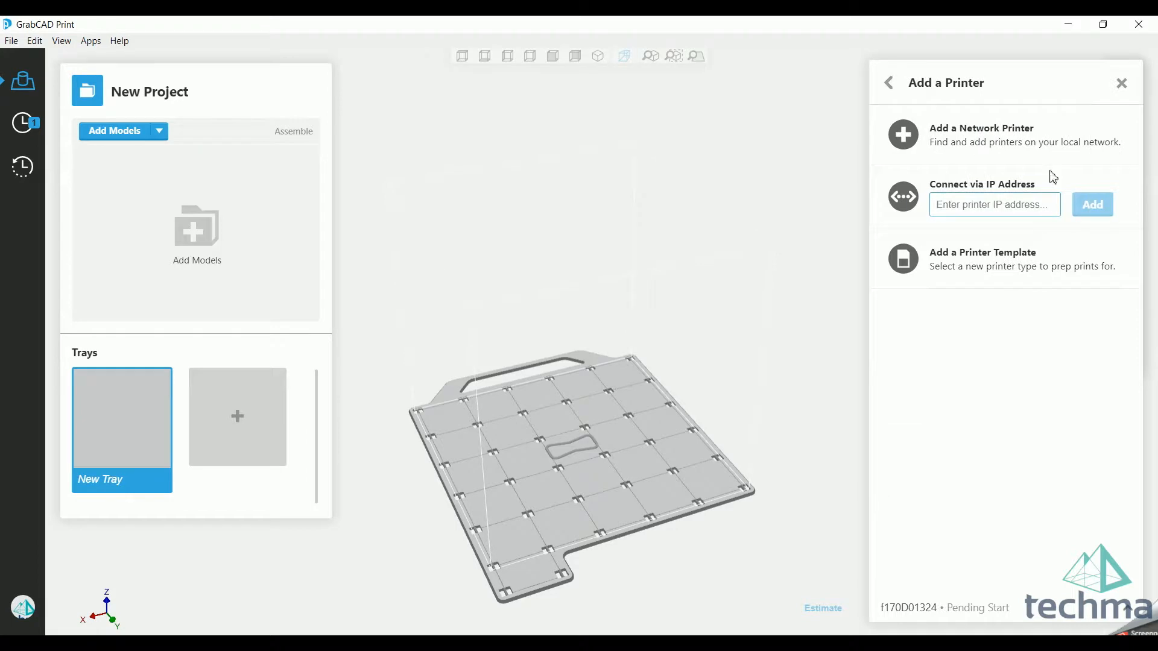
left_click(1022, 268)
left_click(982, 219)
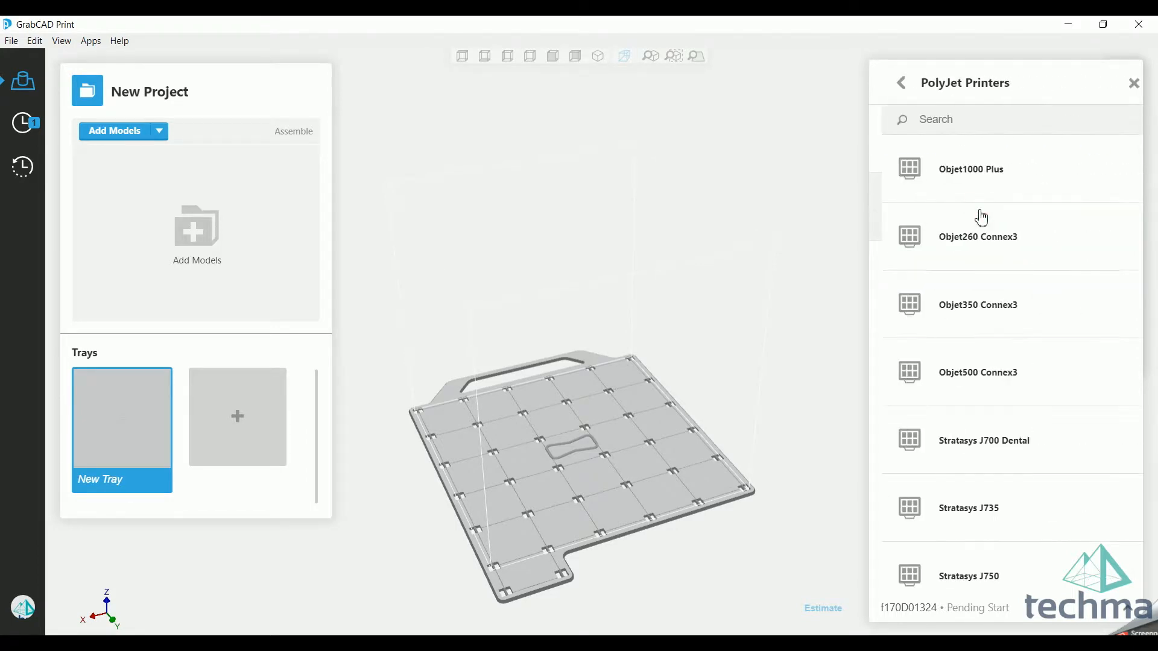
scroll(1043, 261, "down", 1)
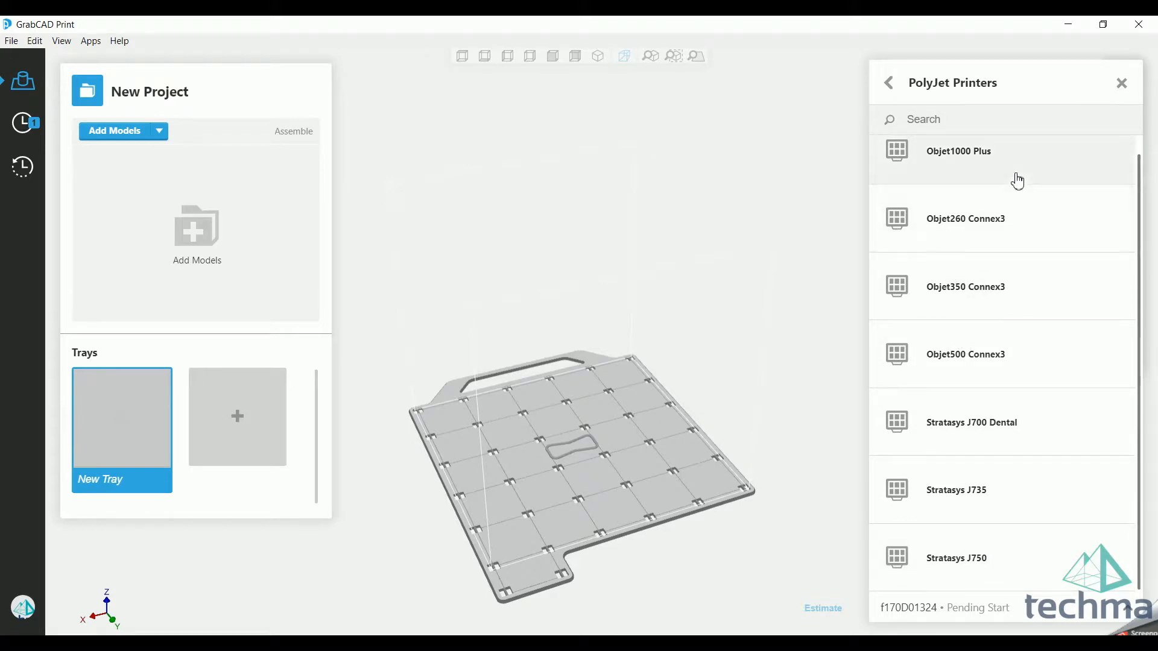
left_click(1010, 361)
Step: Open the print settings and examine the tray's loaded materials and the list of unloaded materials
mouse_move(706, 429)
middle_mouse_down()
mouse_move(671, 458)
mouse_move(634, 440)
mouse_move(595, 450)
mouse_move(671, 411)
mouse_move(597, 383)
mouse_move(726, 460)
mouse_move(982, 408)
mouse_move(1070, 466)
mouse_move(669, 399)
mouse_move(641, 305)
mouse_move(683, 337)
mouse_move(684, 364)
middle_mouse_up()
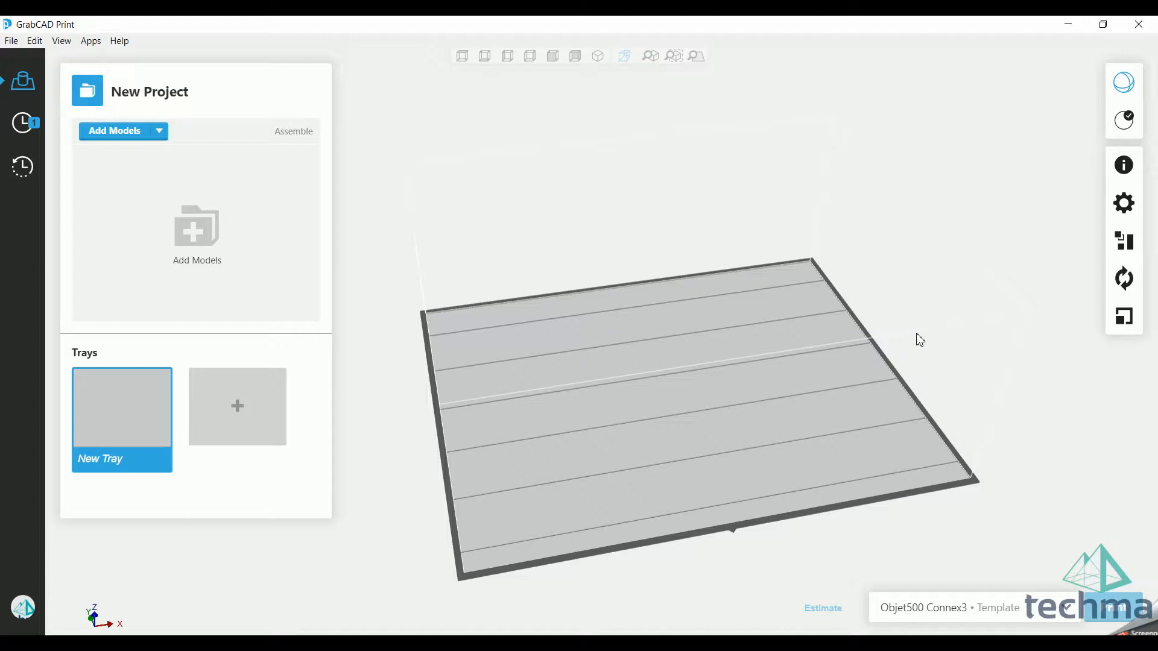
right_click_drag(814, 371, 757, 392)
left_click(1125, 201)
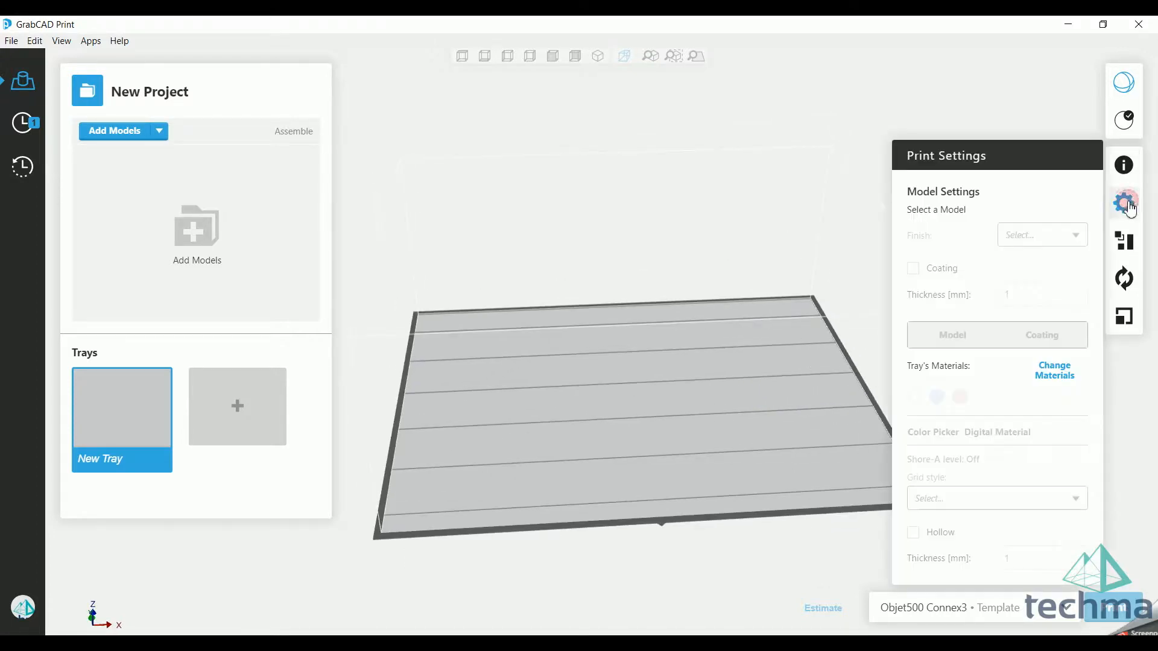
left_click(1052, 373)
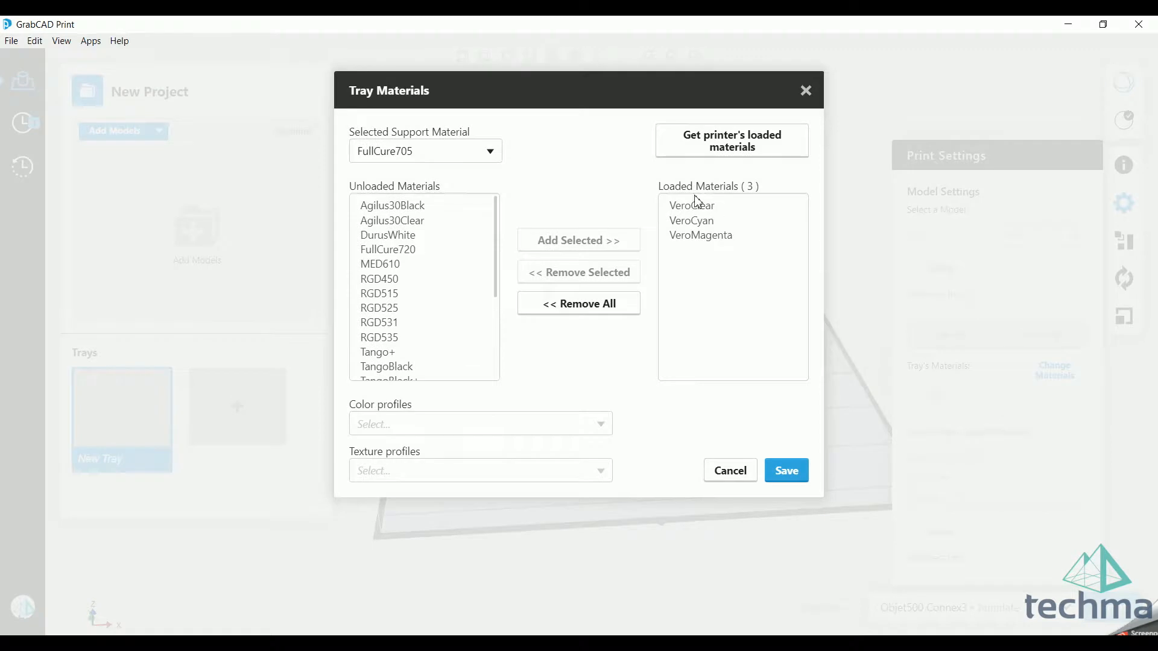
left_click_drag(499, 206, 508, 244)
scroll(419, 265, "up", 3)
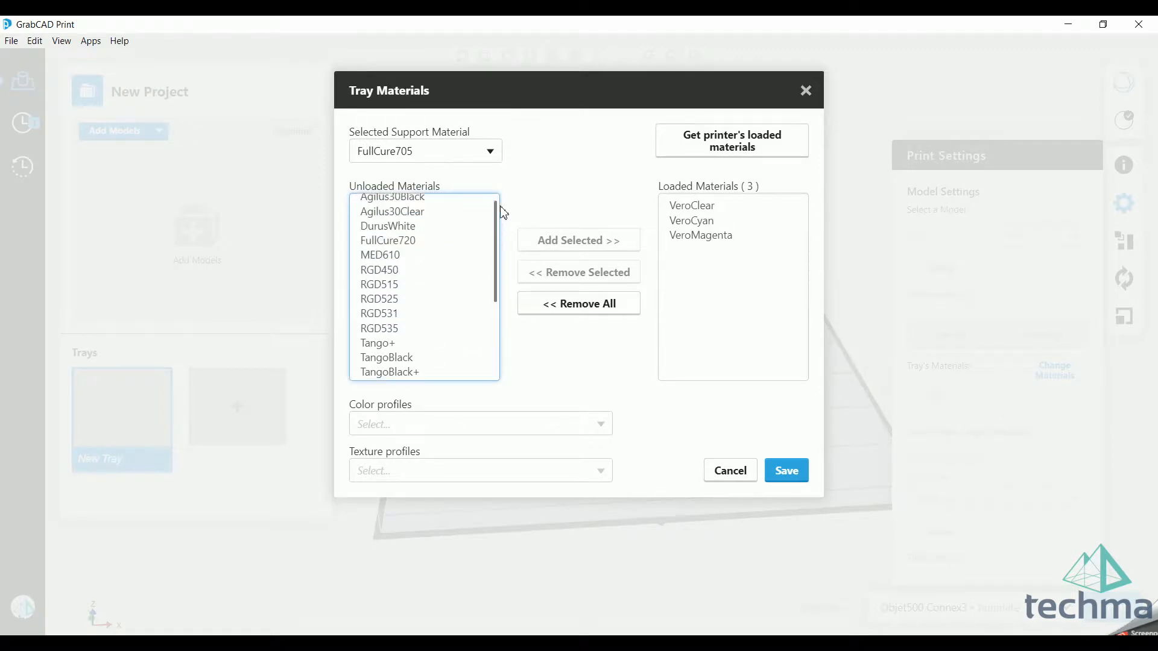
scroll(499, 253, "down", 3)
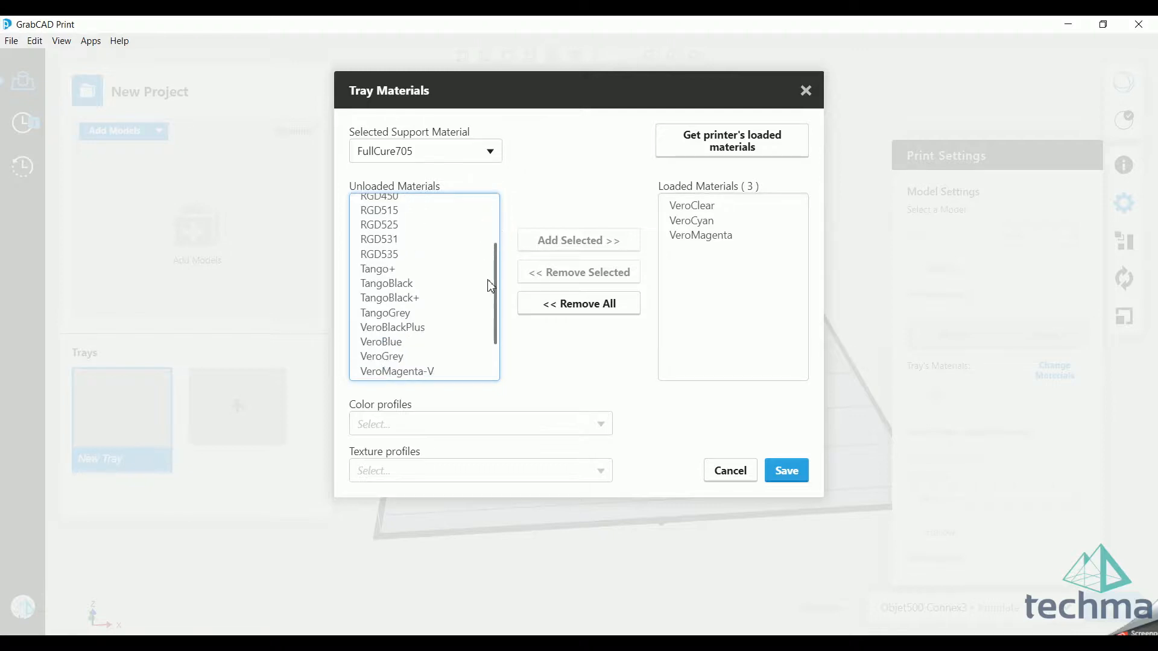
scroll(452, 336, "up", 3)
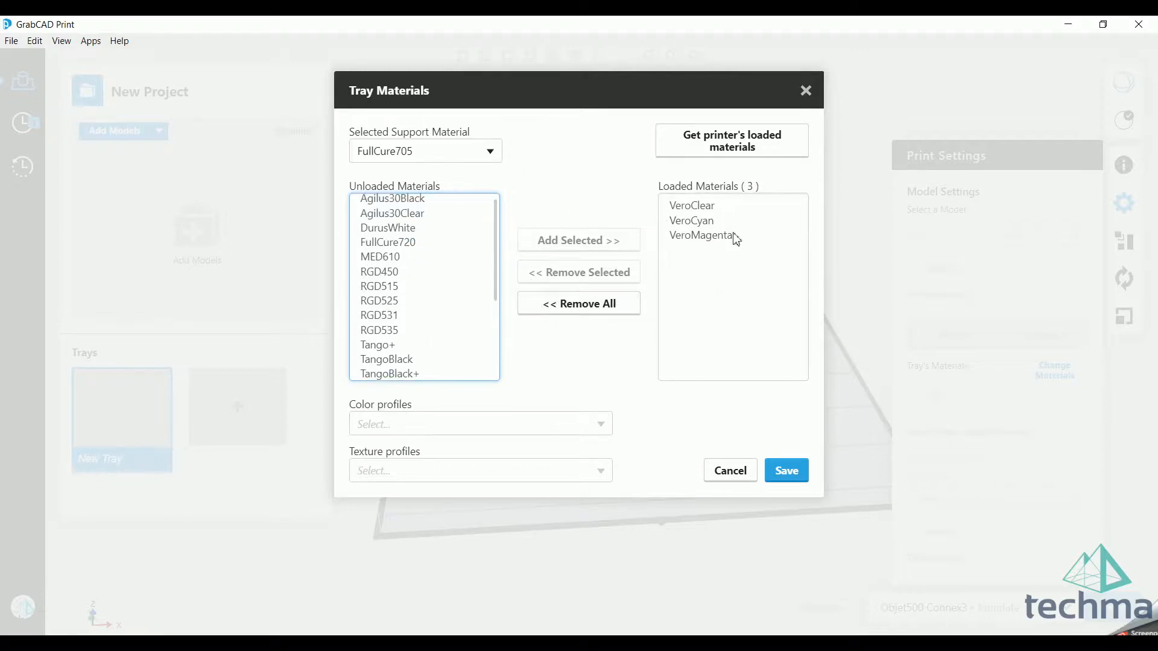
Step: Try SUP706 as the tray's support material and discard the change
left_click(428, 153)
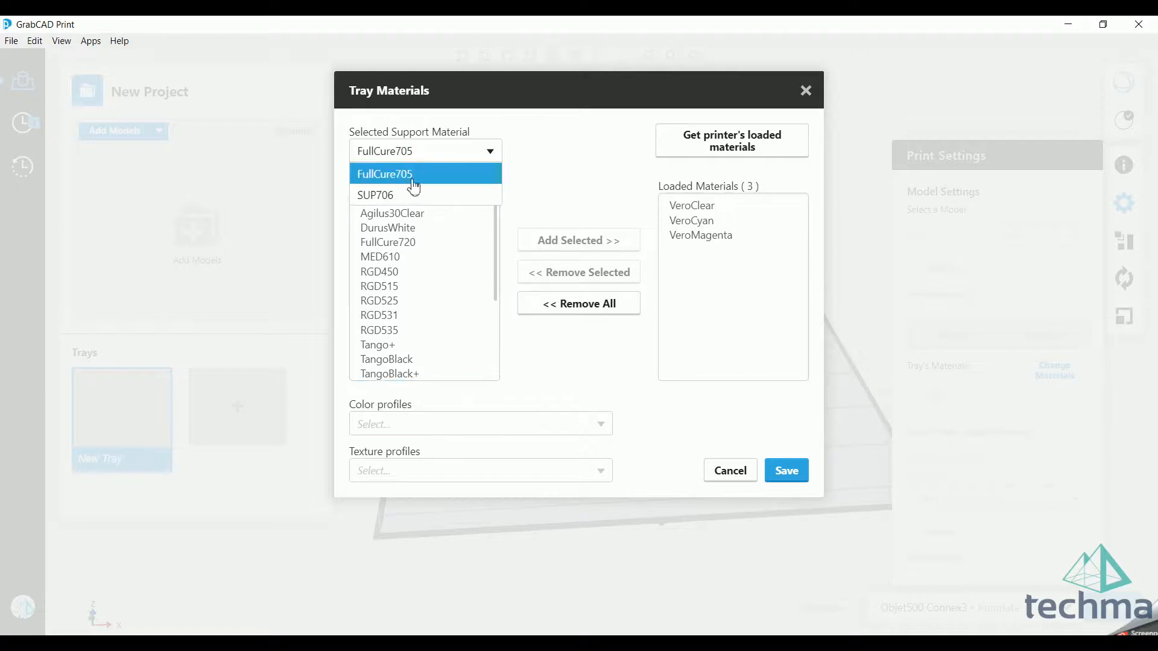
left_click(425, 195)
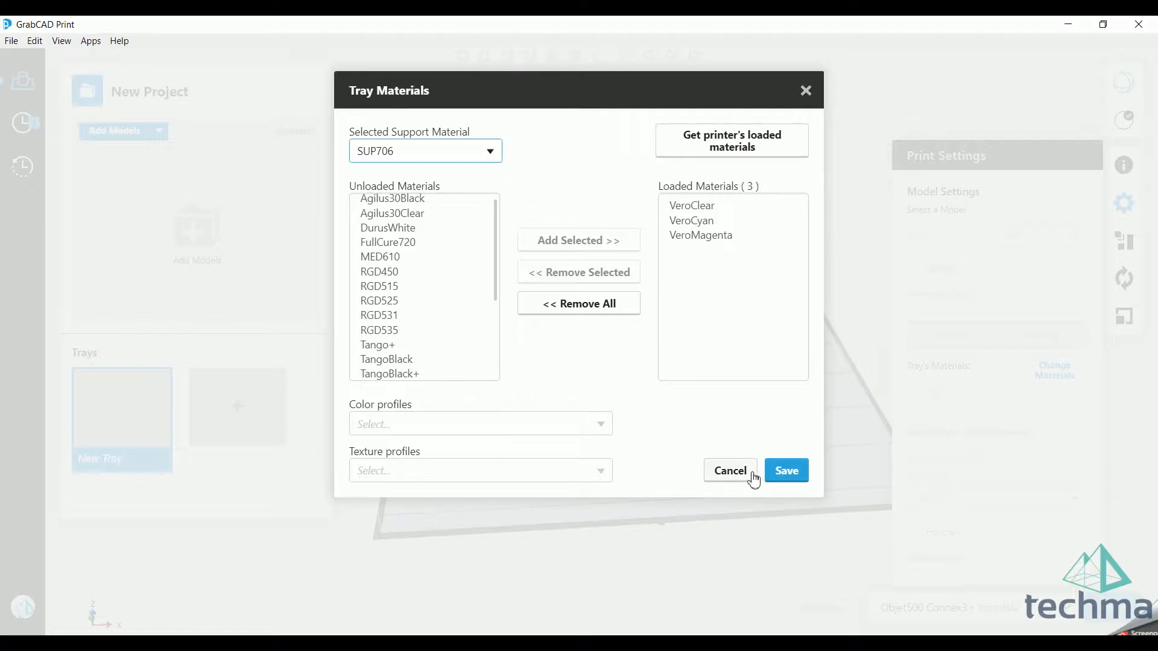
left_click(730, 471)
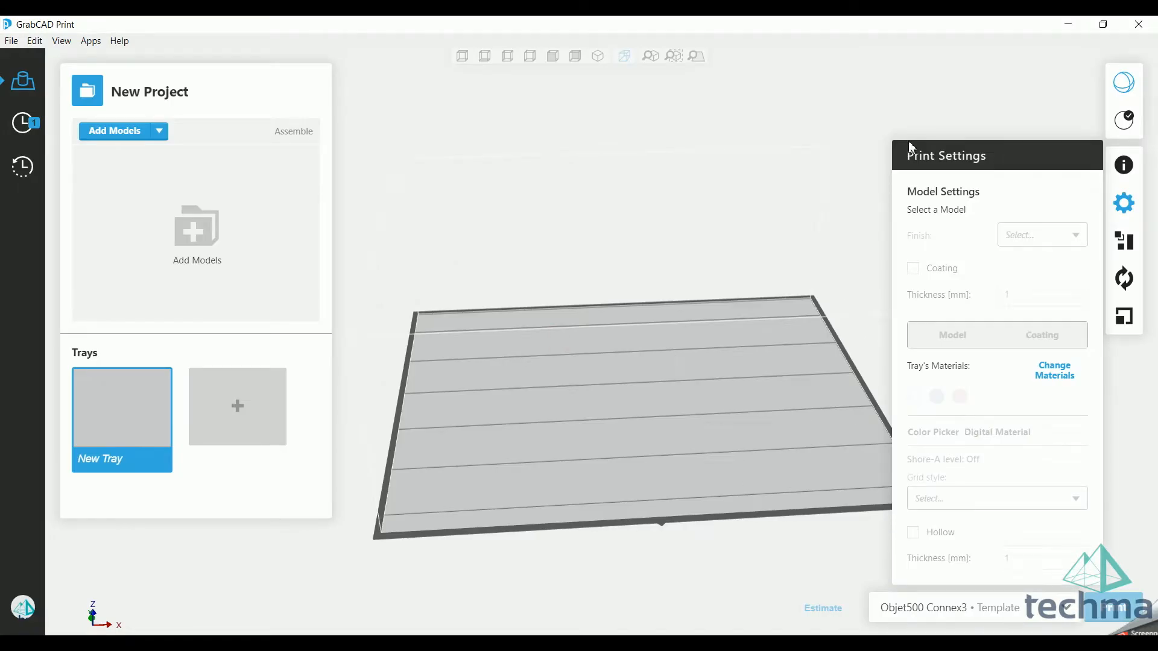
Step: Add all six STL models from the 02_Remnant folder to the tray as separate parts
mouse_move(779, 358)
right_mouse_down()
mouse_move(758, 369)
mouse_move(715, 354)
right_mouse_up()
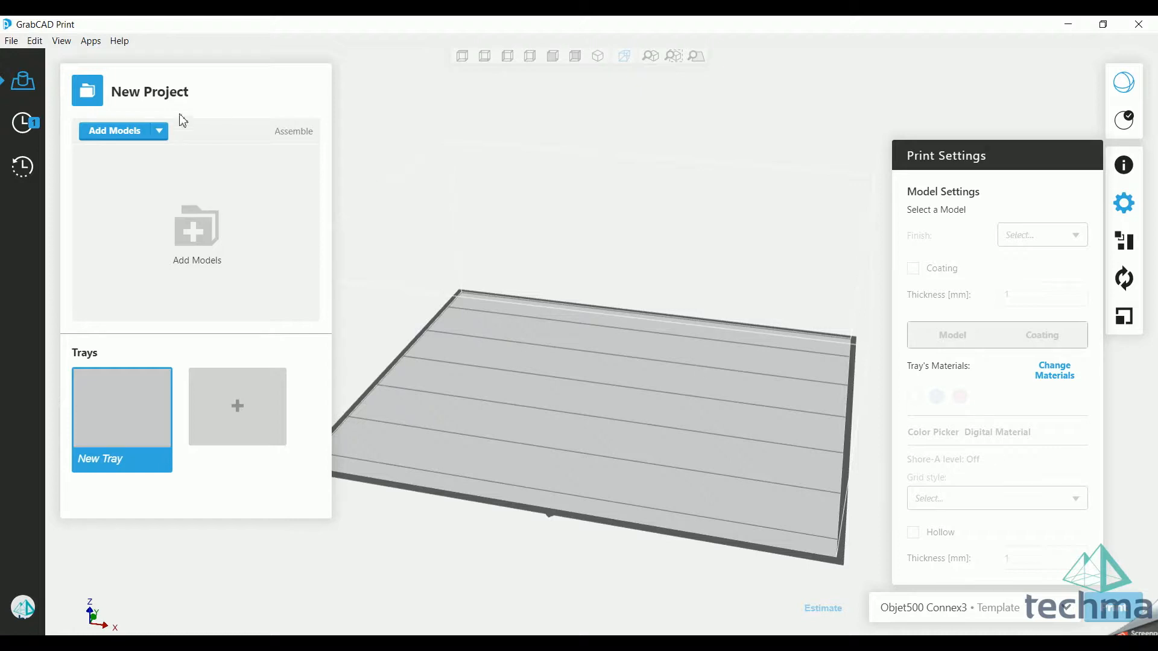
left_click(114, 131)
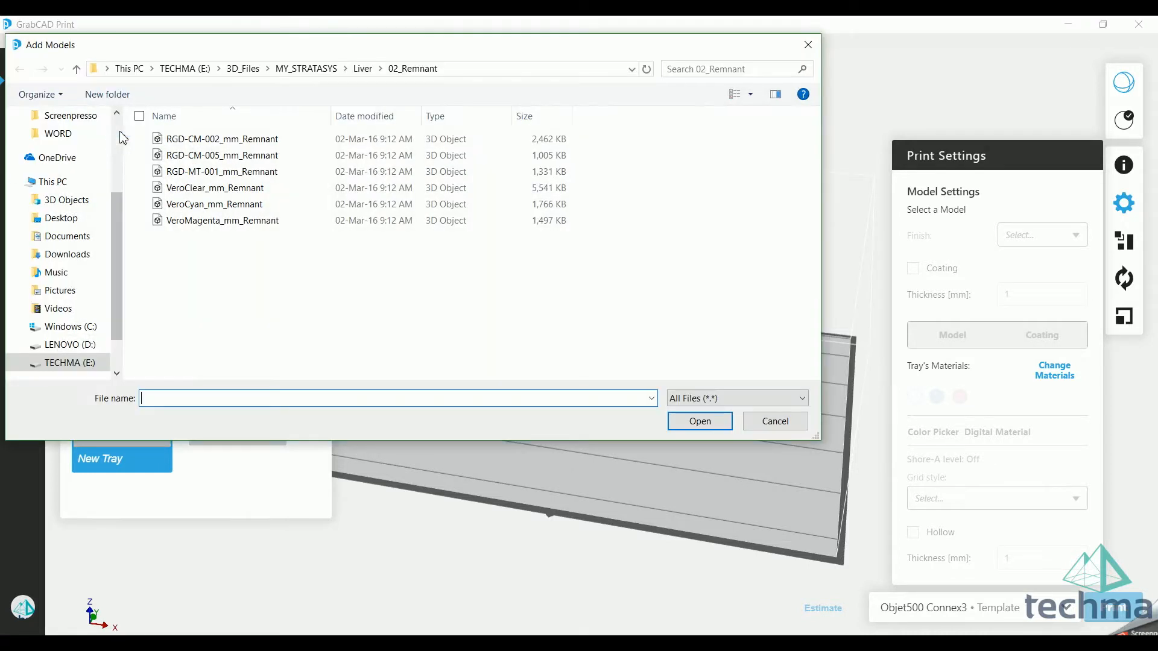
left_click(208, 139)
left_click(208, 221, "shift")
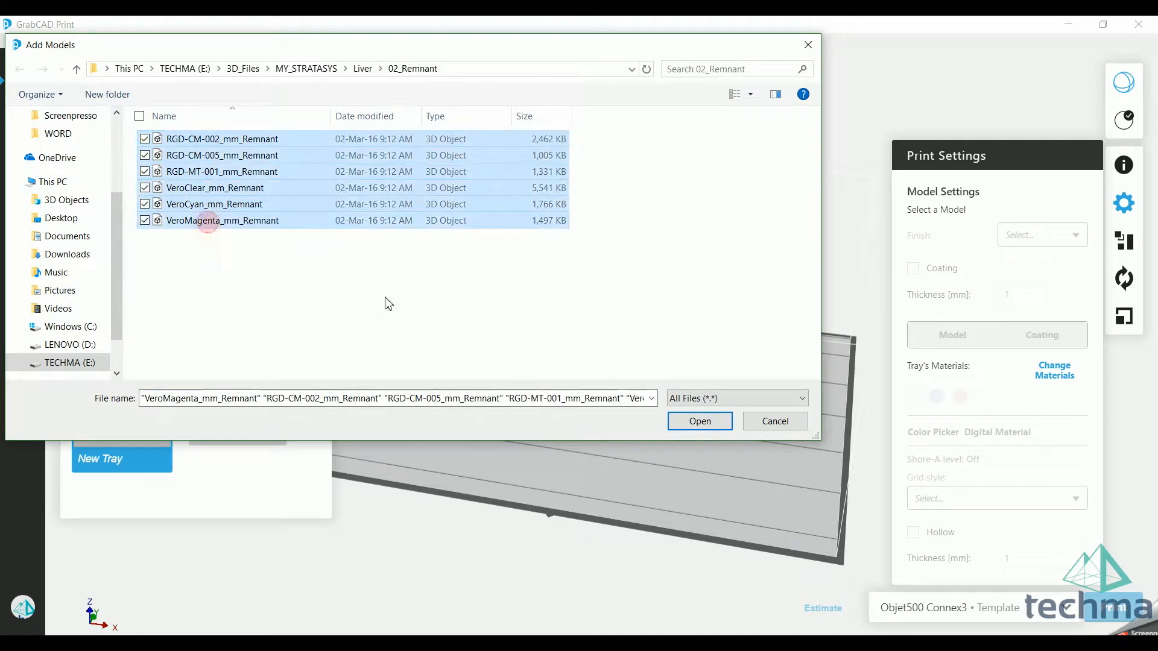
left_click(699, 421)
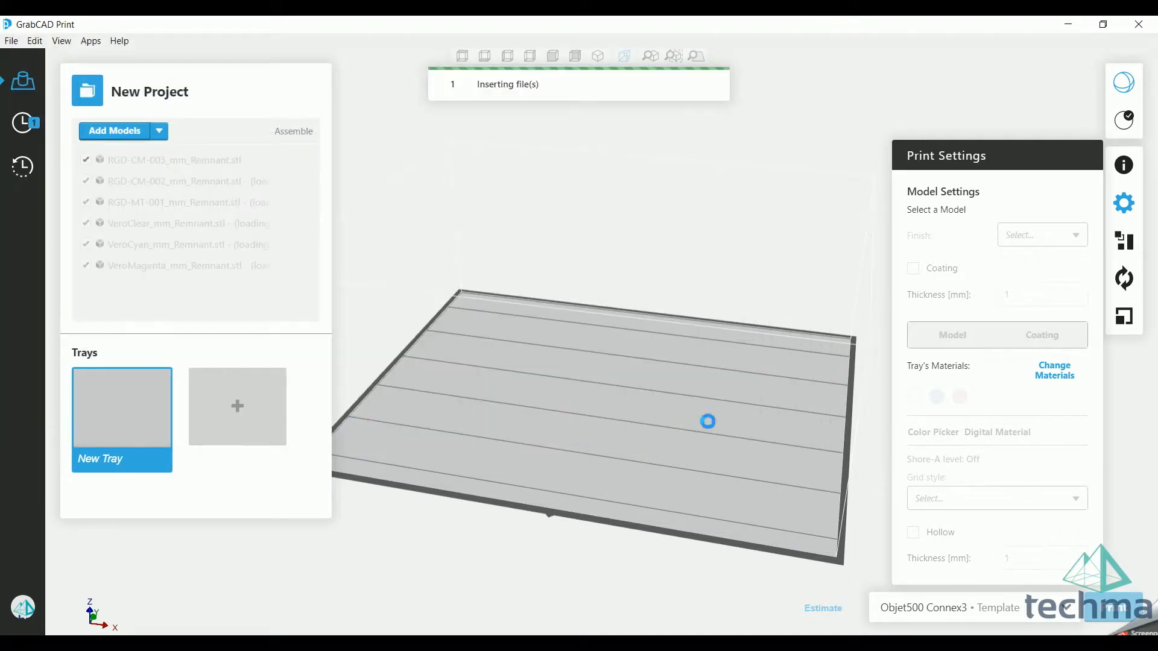
mouse_move(705, 419)
right_mouse_down()
mouse_move(624, 415)
mouse_move(444, 244)
right_mouse_up()
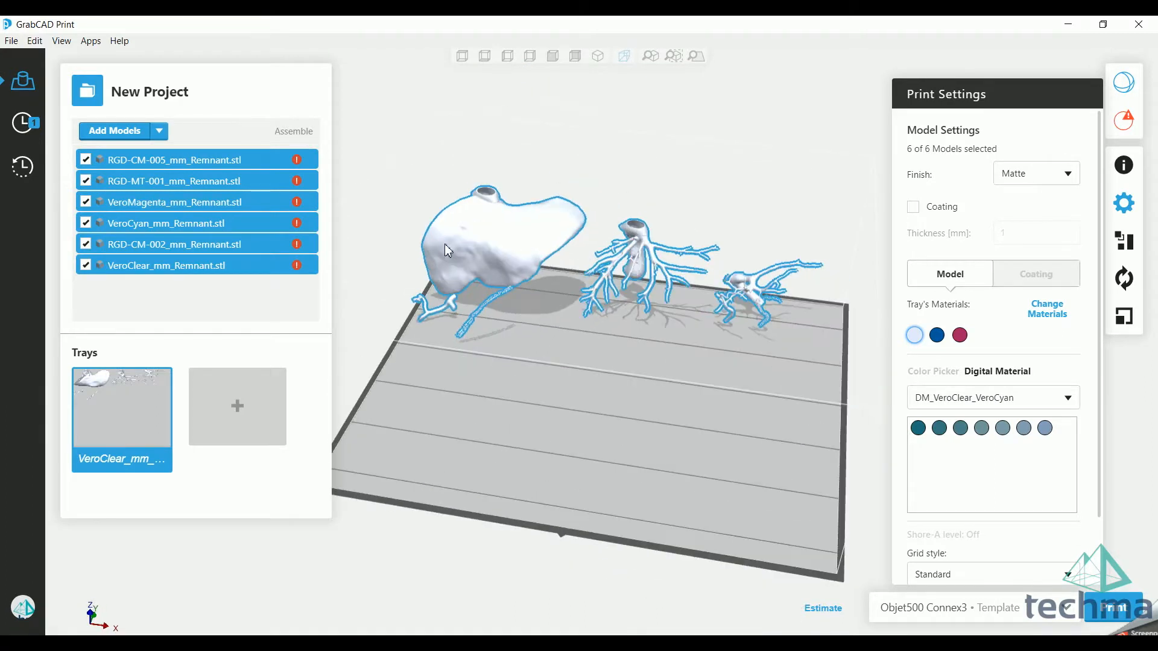
Step: Select all six separately placed models and delete them from the tray
left_click(287, 132)
mouse_move(531, 379)
right_mouse_down()
mouse_move(591, 432)
mouse_move(583, 415)
right_mouse_up()
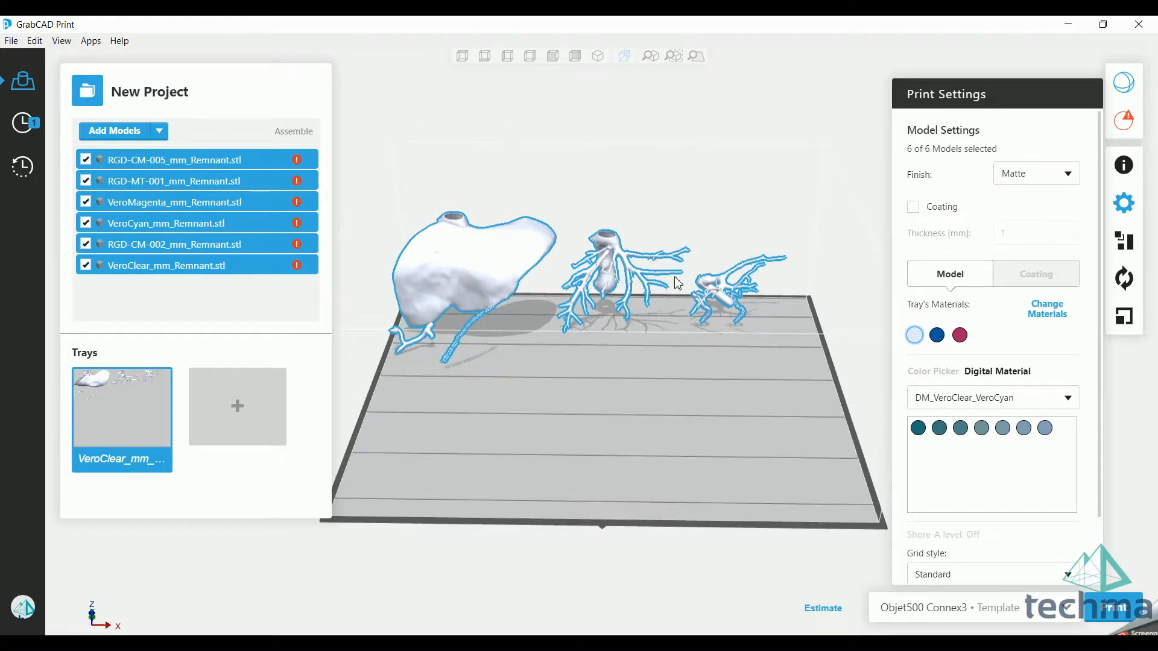
left_click(622, 358)
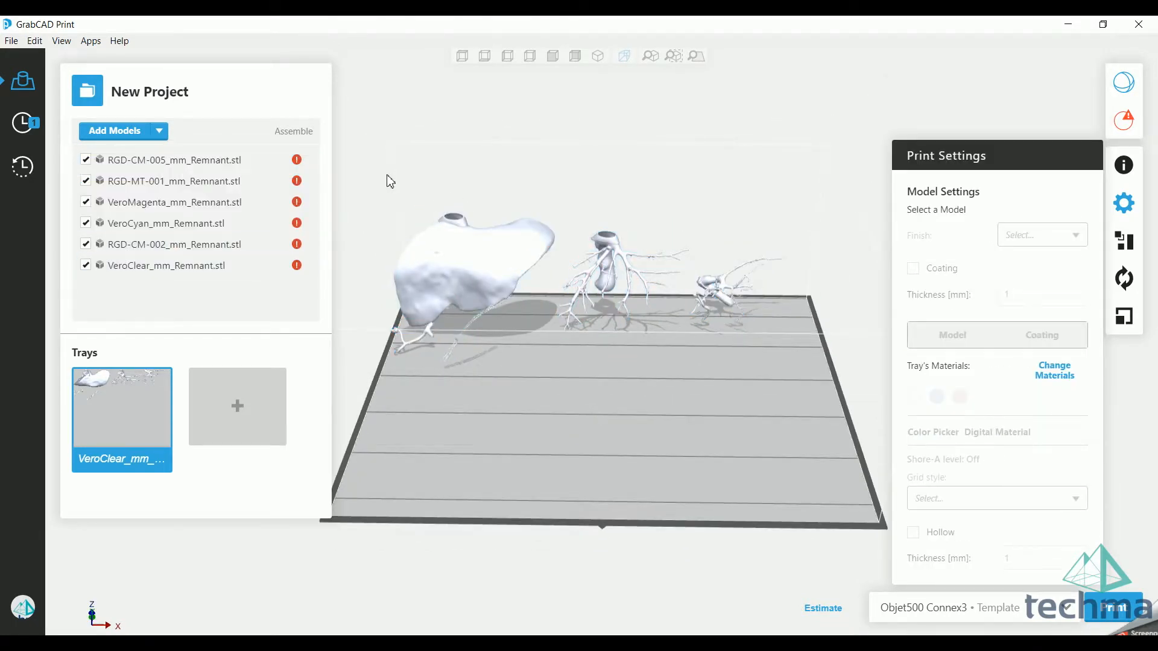
left_click_drag(364, 152, 820, 427)
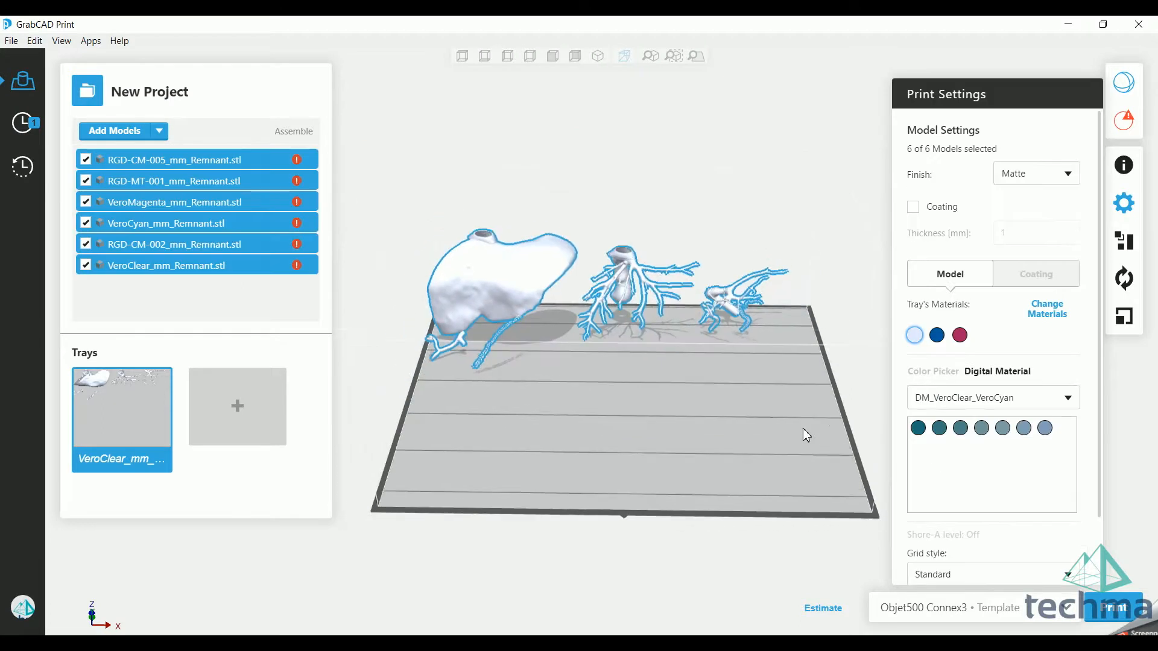
key("Delete")
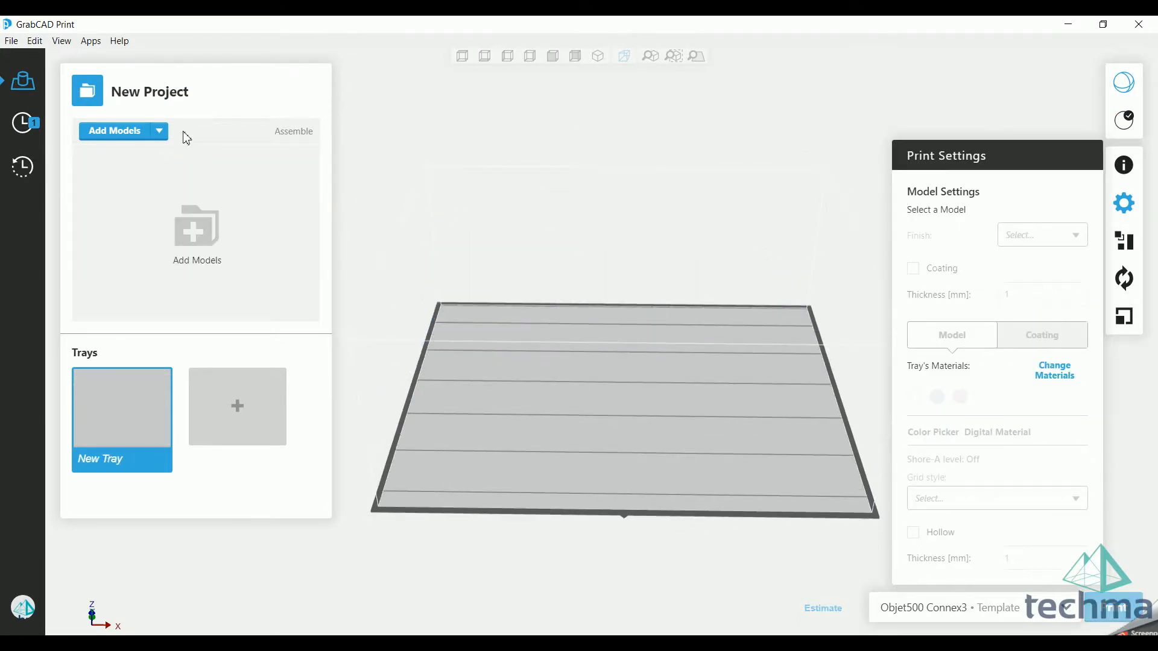
Step: Add all six STL files from the 02_Remnant folder as one assembly, leaving the assembly option enabled
left_click(34, 40)
mouse_move(12, 41)
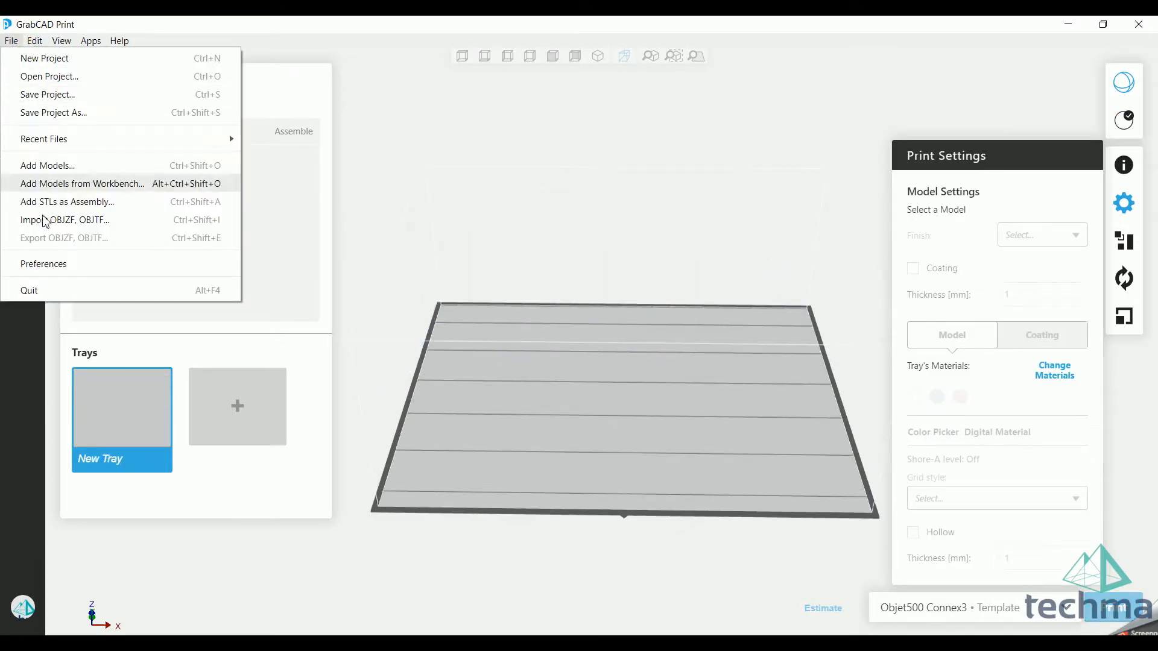
left_click(115, 202)
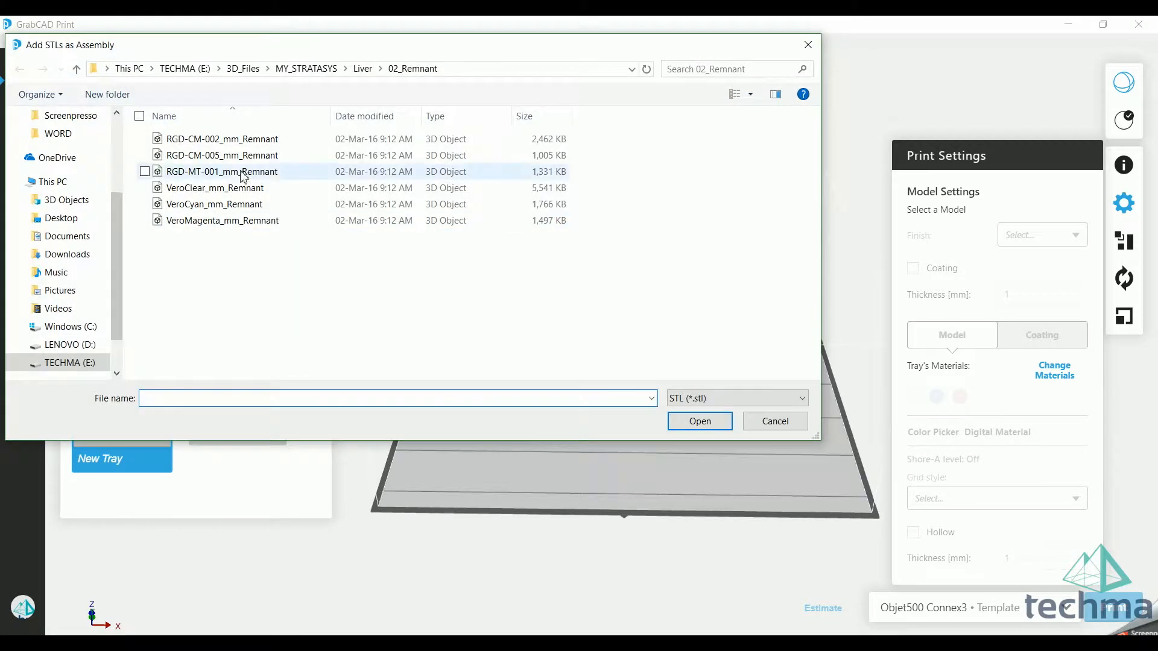
left_click(231, 140)
left_click(231, 220, "shift")
left_click(699, 421)
right_click_drag(675, 307, 527, 296)
left_click(306, 156)
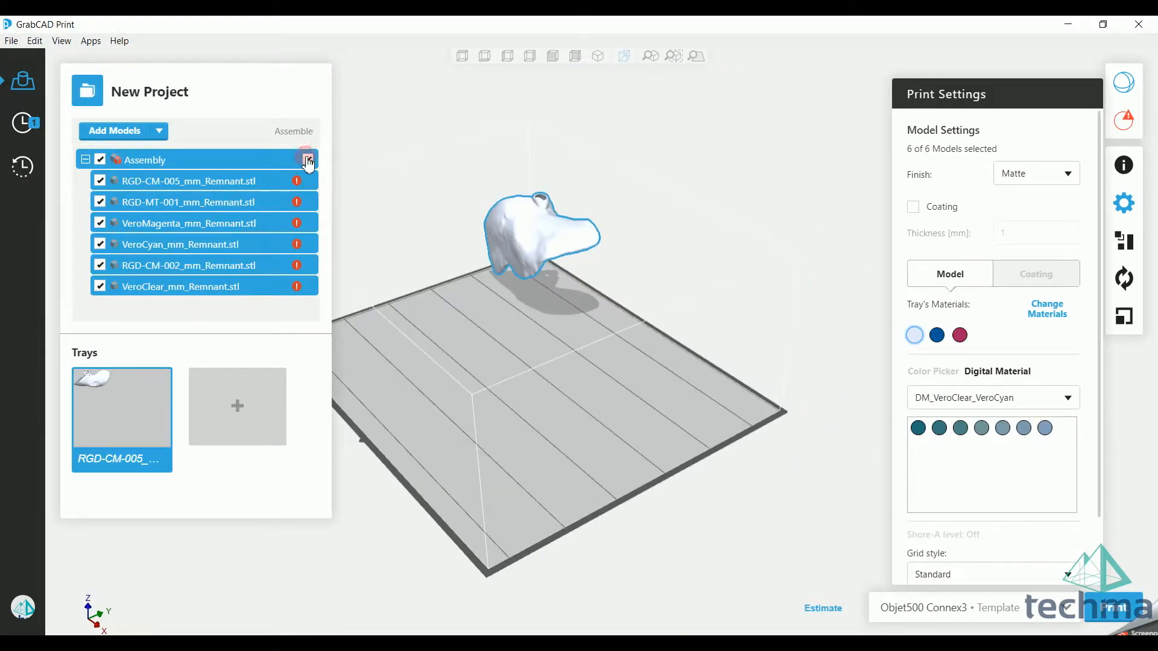
left_click(308, 159)
Step: Repair all faulty models of the assembly in Analysis Mode
right_click_drag(530, 325, 711, 335)
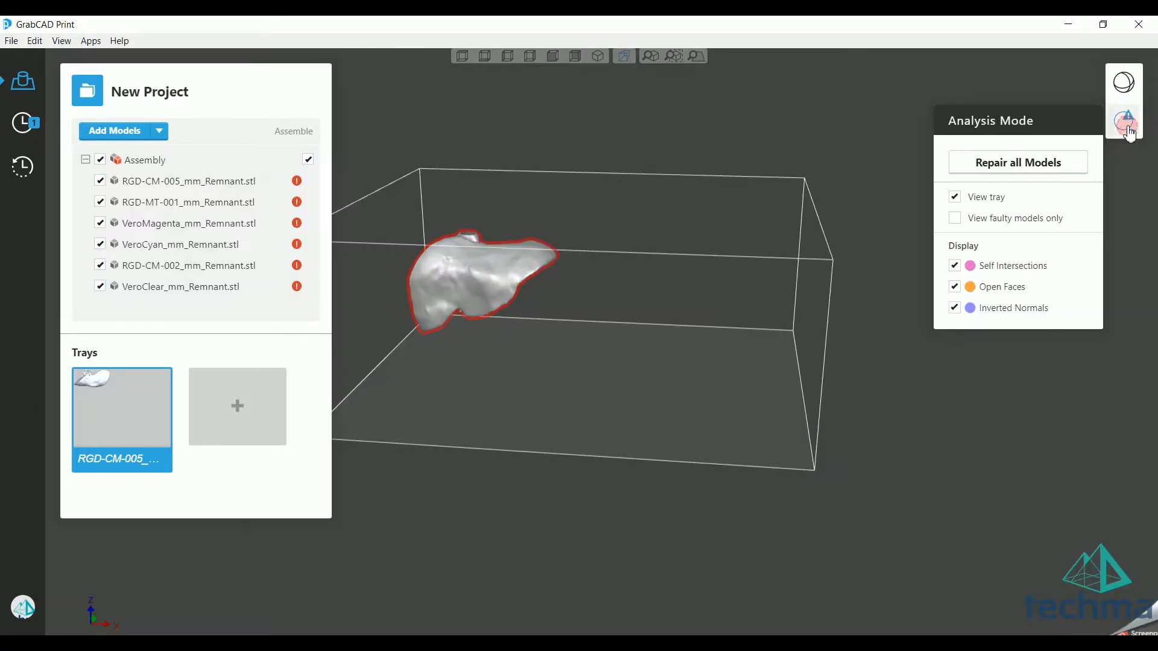
left_click(1123, 120)
left_click(1047, 161)
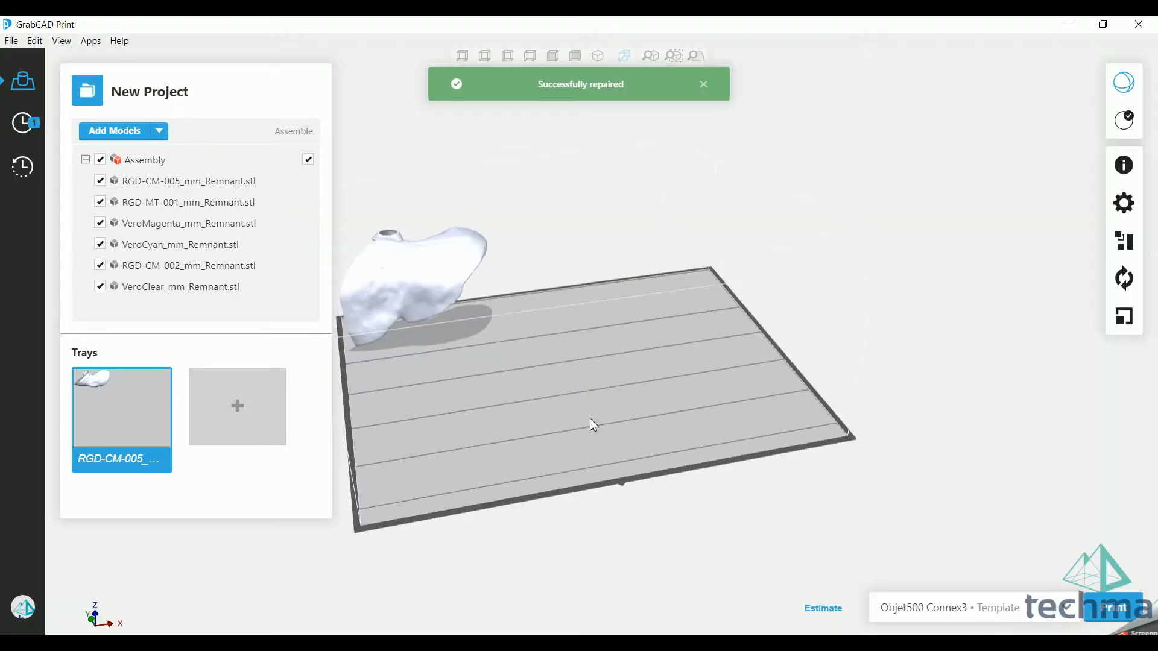
right_click_drag(562, 370, 727, 430)
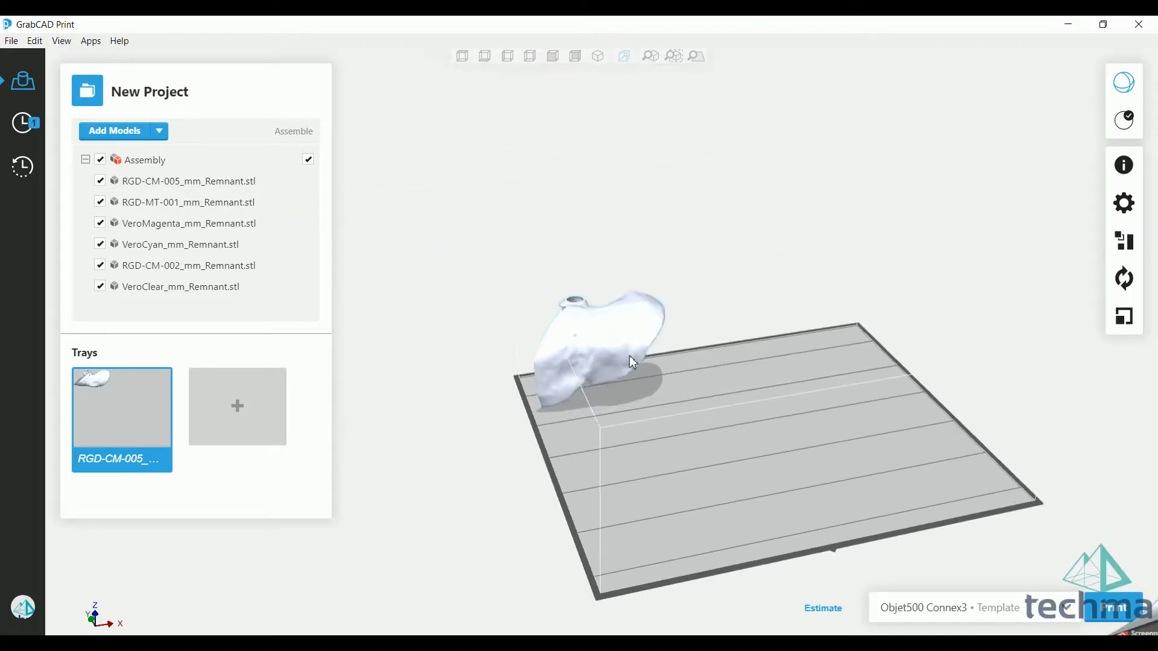
mouse_move(590, 340)
middle_mouse_down()
mouse_move(656, 397)
mouse_move(563, 328)
mouse_move(588, 348)
middle_mouse_up()
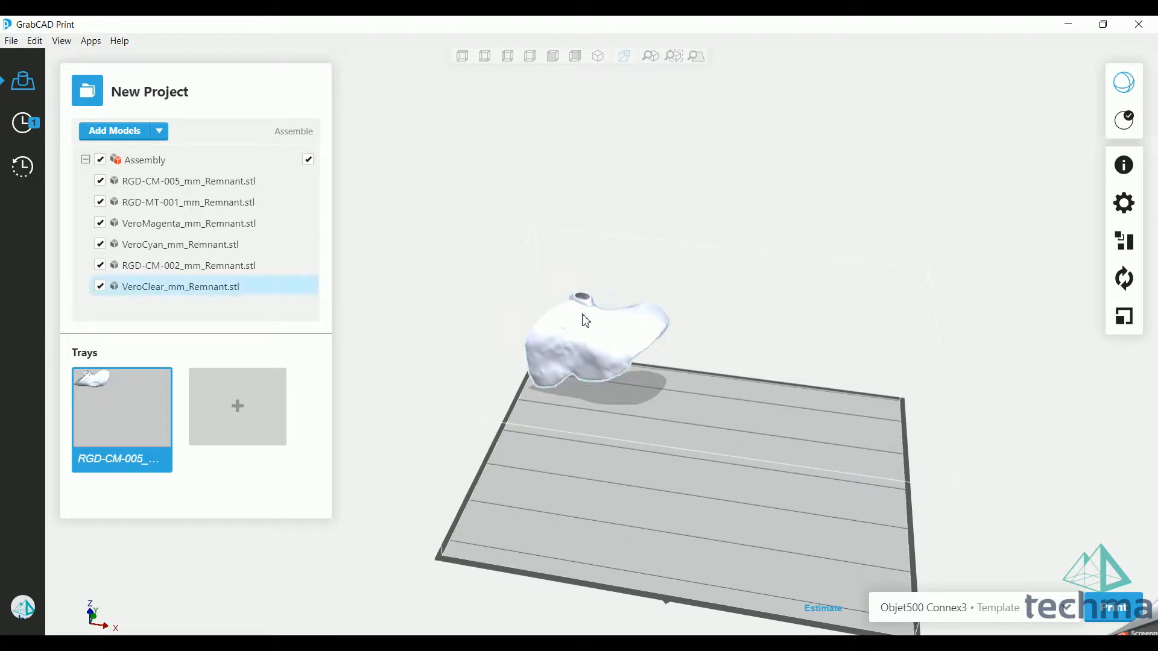
Step: Select VeroClear_mm_Remnant.stl, open its print settings and review the materials loaded for the tray
left_click(182, 292)
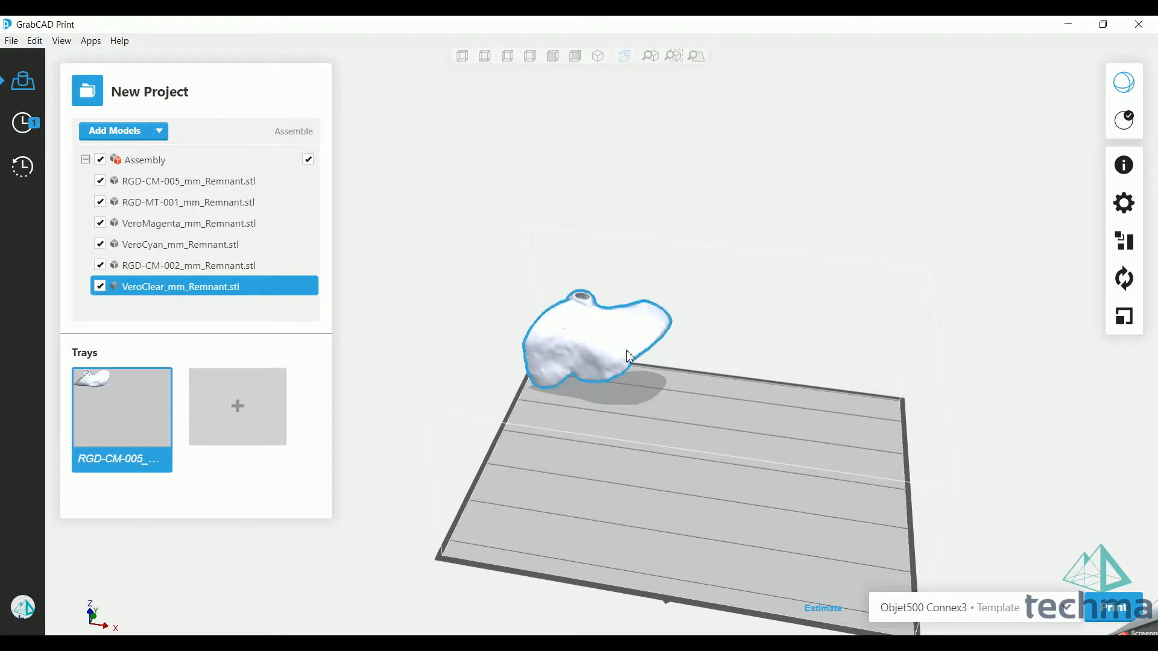
left_click(1123, 203)
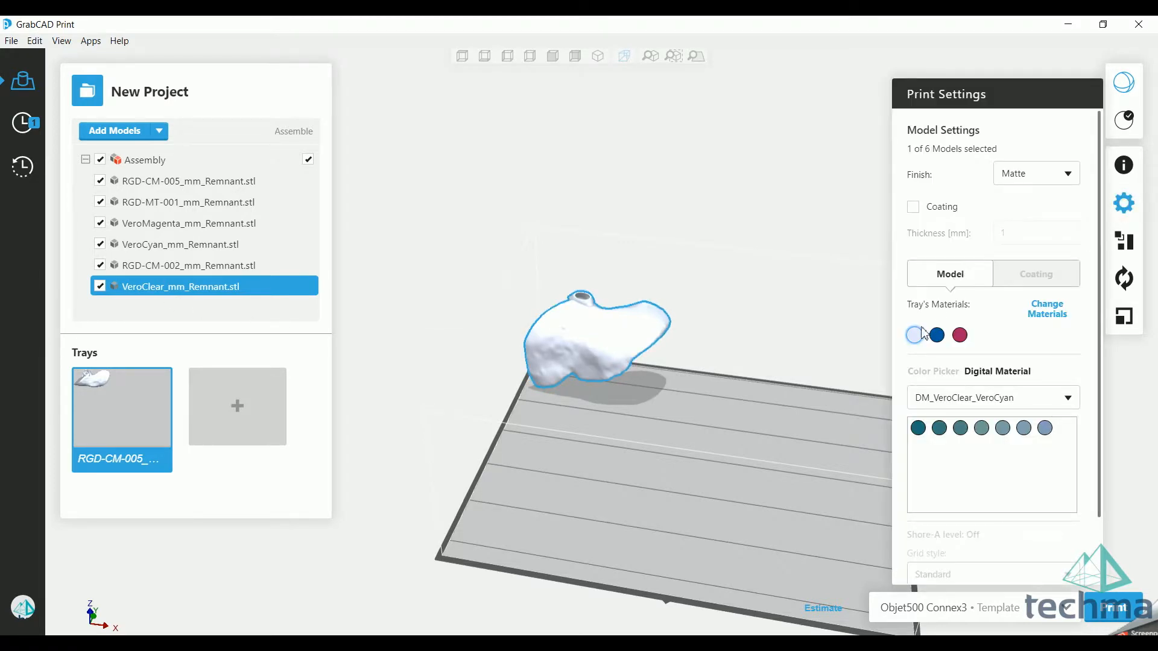
left_click(1053, 314)
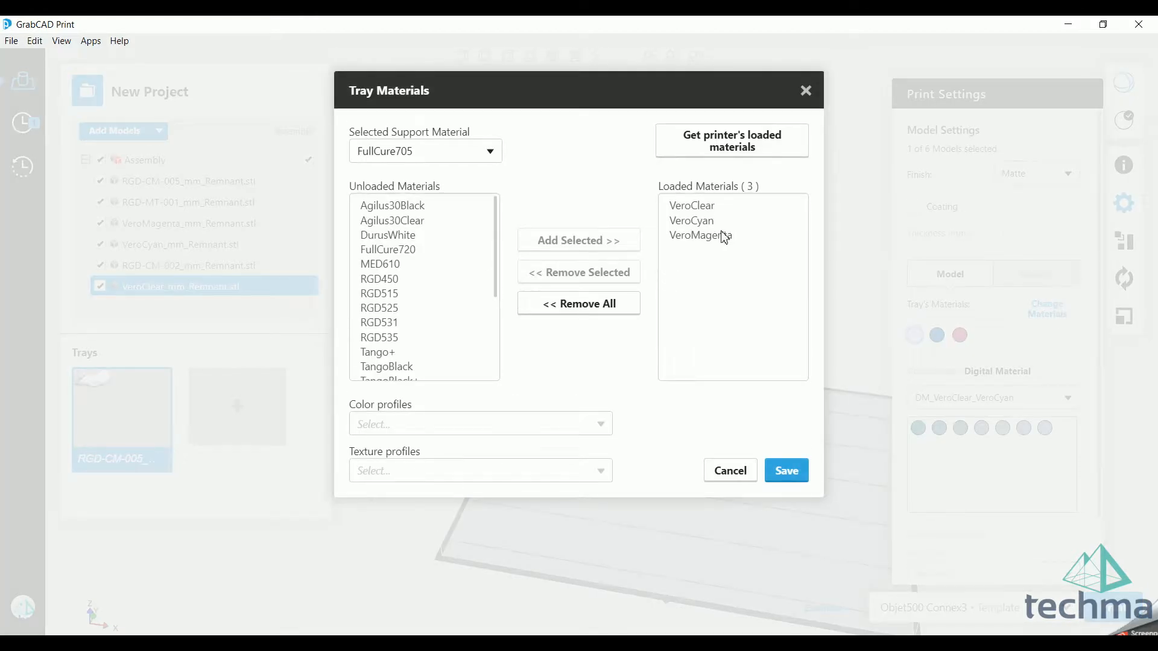
left_click(807, 471)
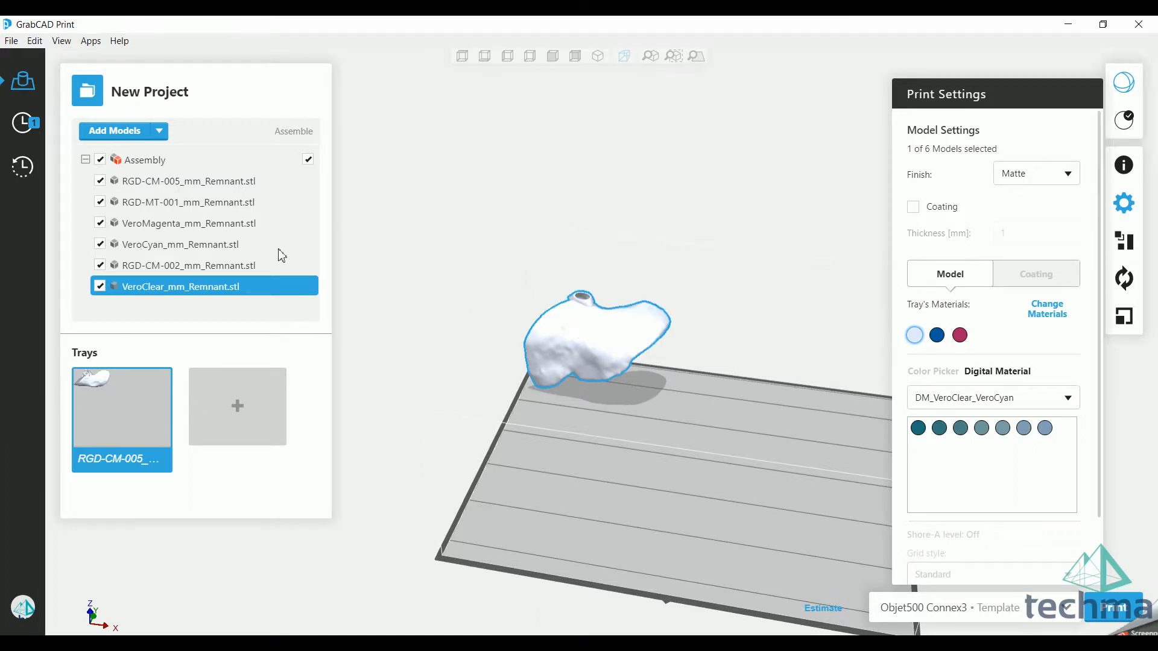
Step: Assign RGD-CM-002_mm_Remnant.stl the fourth shade of the DM_VeroClear_VeroCyan_VeroMagenta digital material
left_click(156, 265)
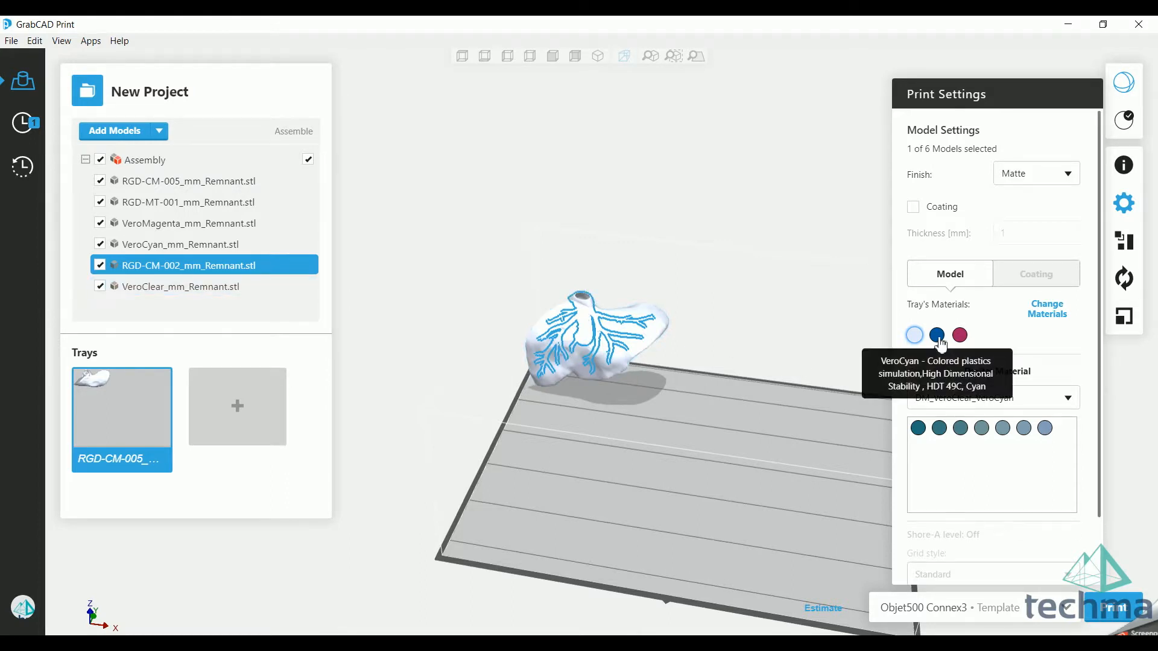
left_click(960, 335)
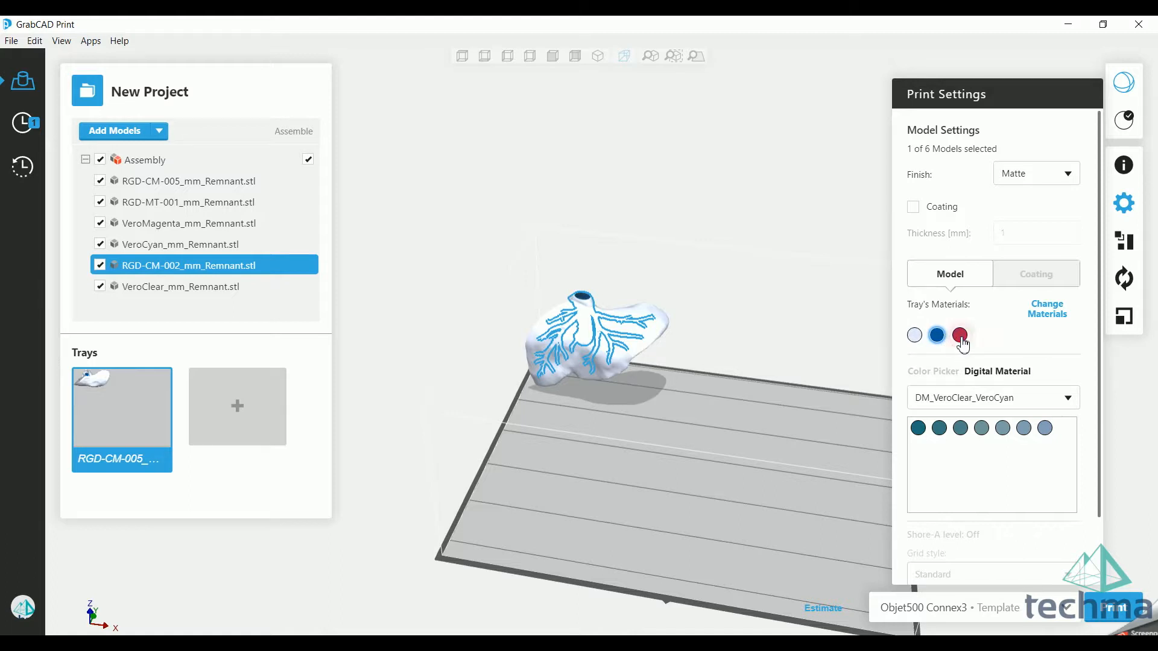
left_click(938, 338)
left_click(1068, 399)
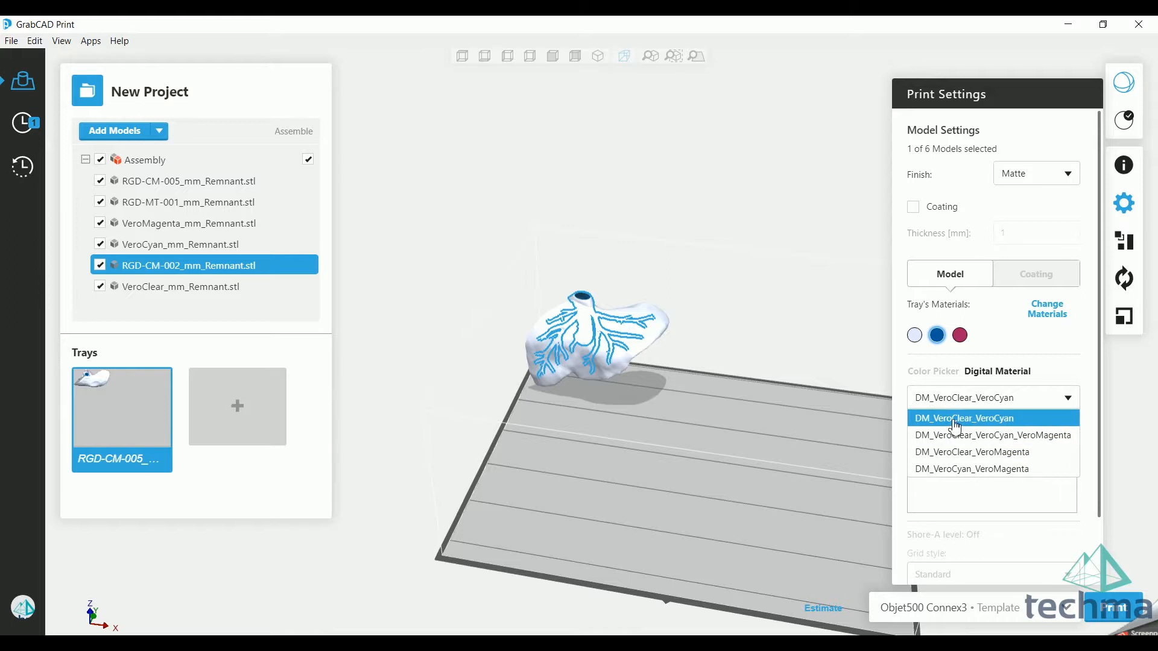
left_click(1006, 436)
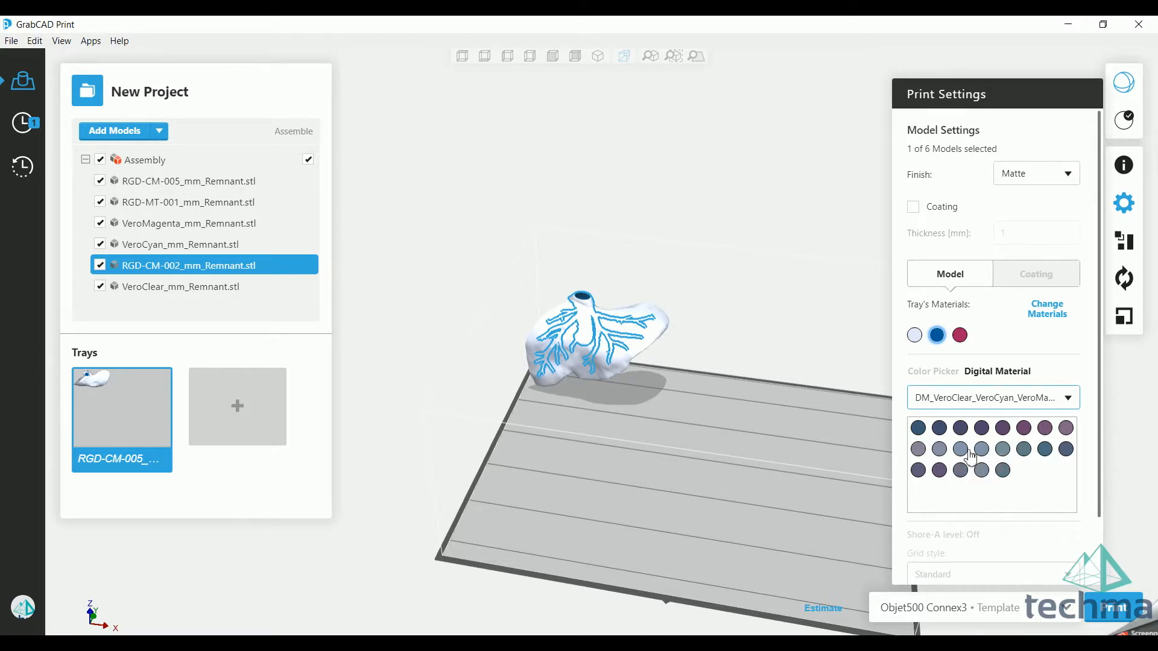
left_click(979, 429)
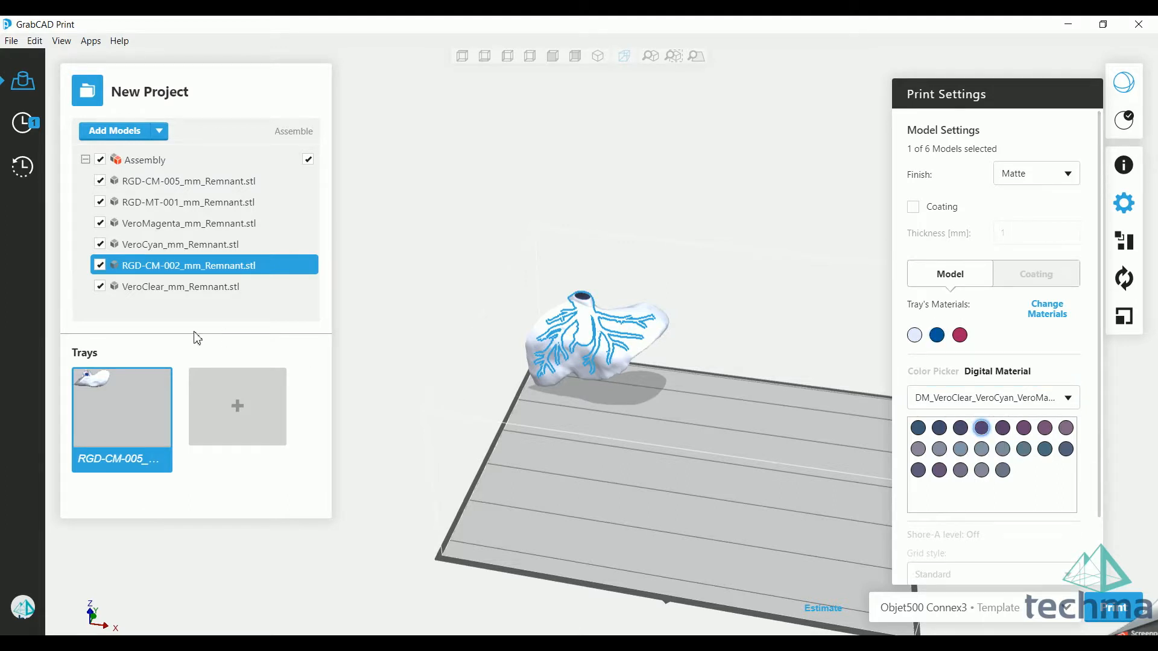
Step: Assign VeroCyan to VeroCyan_mm_Remnant.stl and VeroMagenta to VeroMagenta_mm_Remnant.stl
left_click(171, 243)
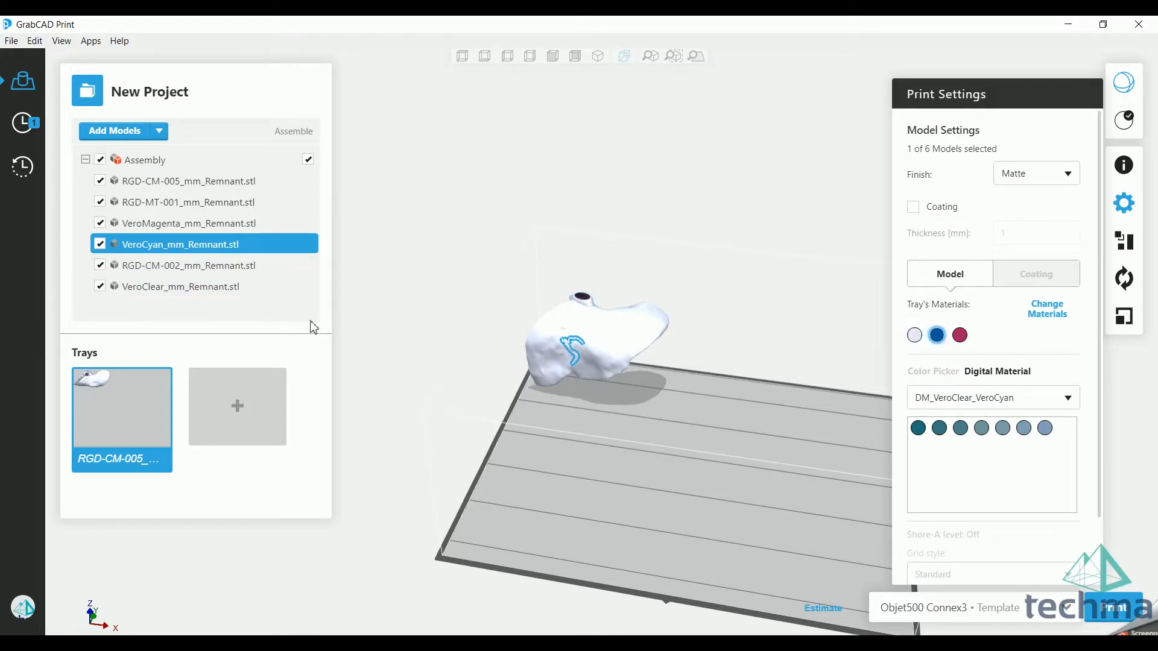
left_click(202, 224)
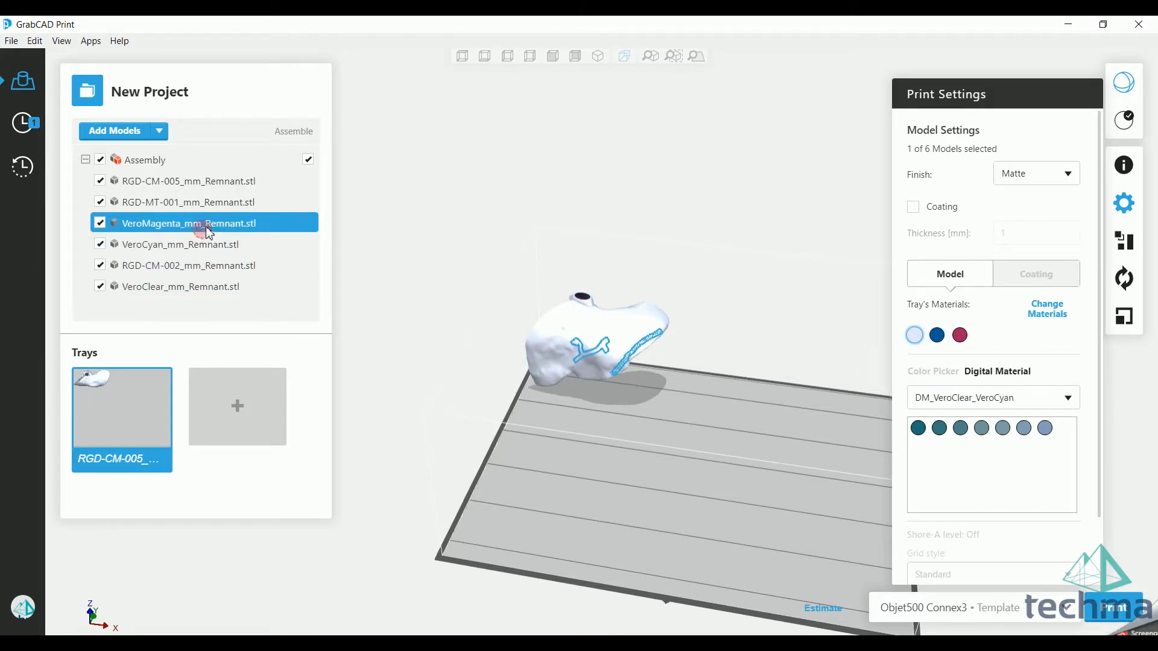
left_click(960, 338)
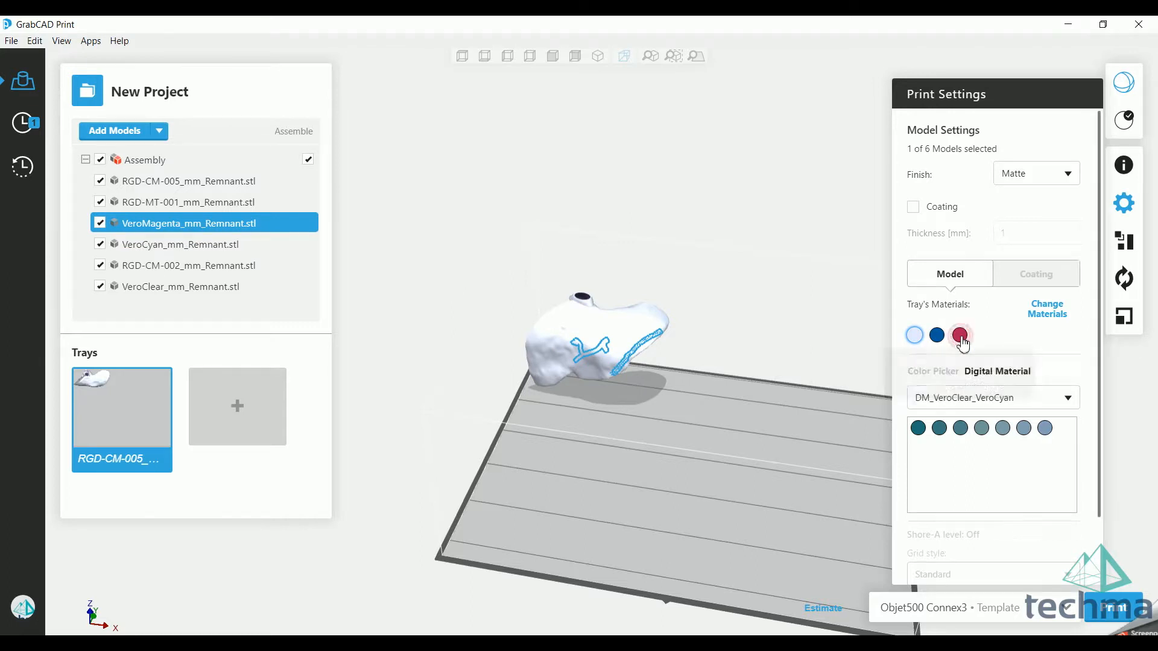
Step: Assign RGD-MT-001_mm_Remnant.stl the fifth shade of the DM_VeroCyan_VeroMagenta digital material
left_click(177, 205)
left_click(1005, 404)
left_click(1015, 469)
left_click(1001, 430)
Step: Assign RGD-CM-005_mm_Remnant.stl the sixth shade in the second row of the DM_VeroClear_VeroCyan_VeroMagenta digital material
left_click(194, 191)
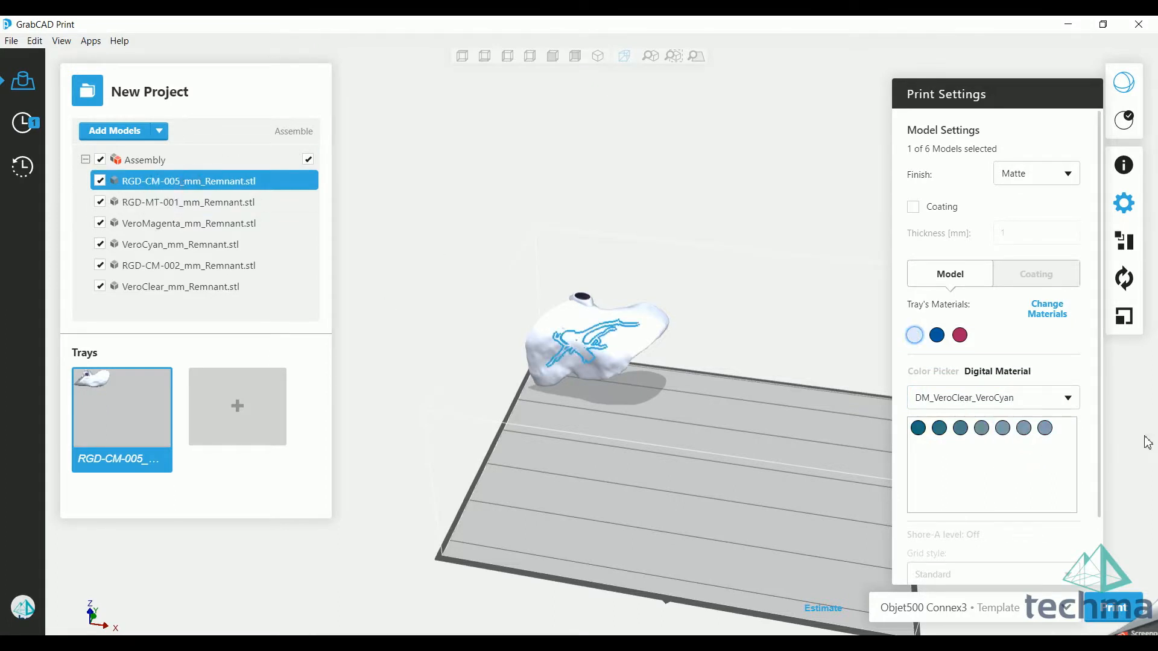
left_click(989, 398)
left_click(1019, 435)
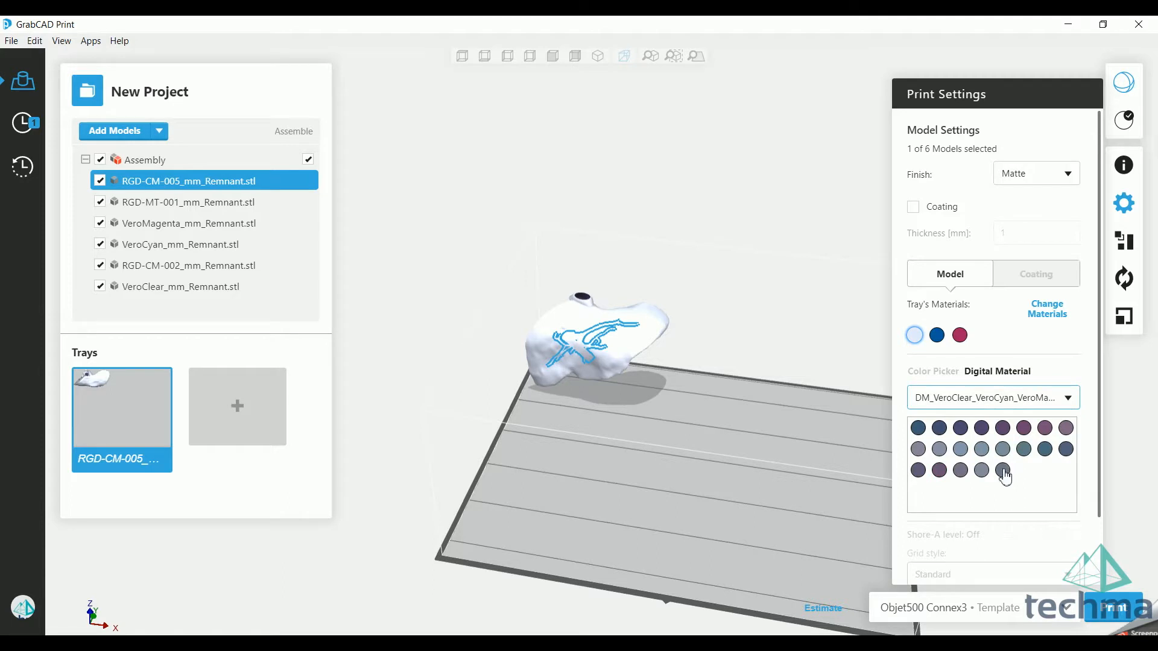
left_click(1024, 449)
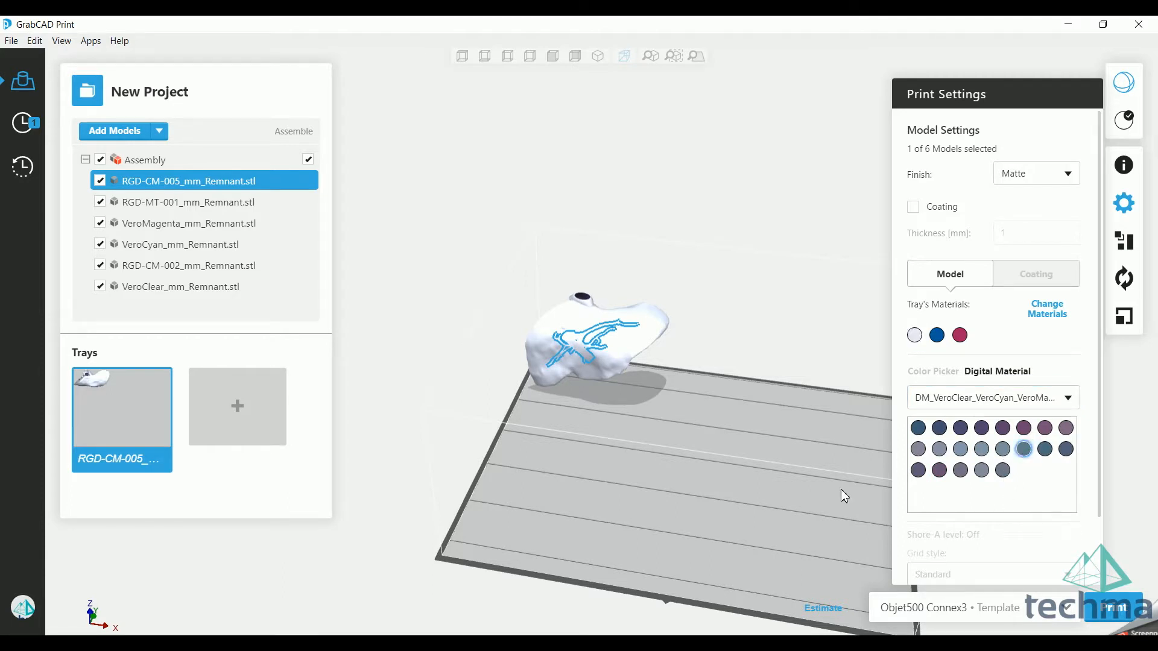
Step: Temporarily hide VeroClear_mm_Remnant.stl to inspect the coloured vessels inside the liver, and show it again
left_click(595, 413)
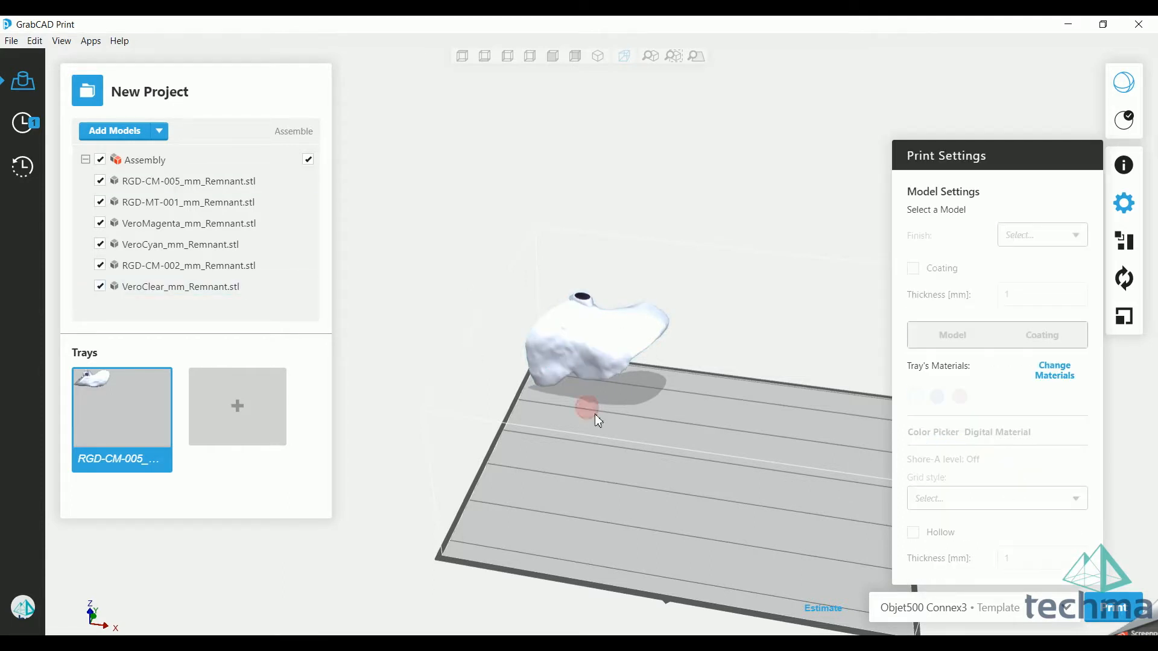
left_click(101, 288)
right_click_drag(731, 364, 576, 477)
scroll(514, 424, "up", 5)
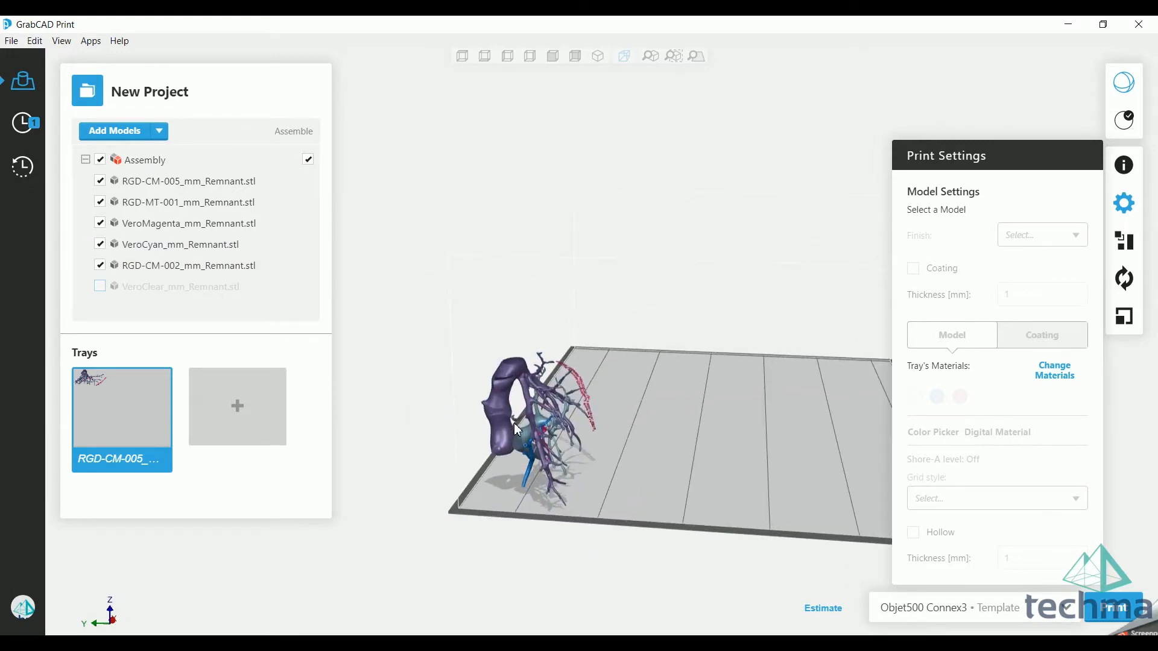
right_click_drag(517, 429, 722, 539)
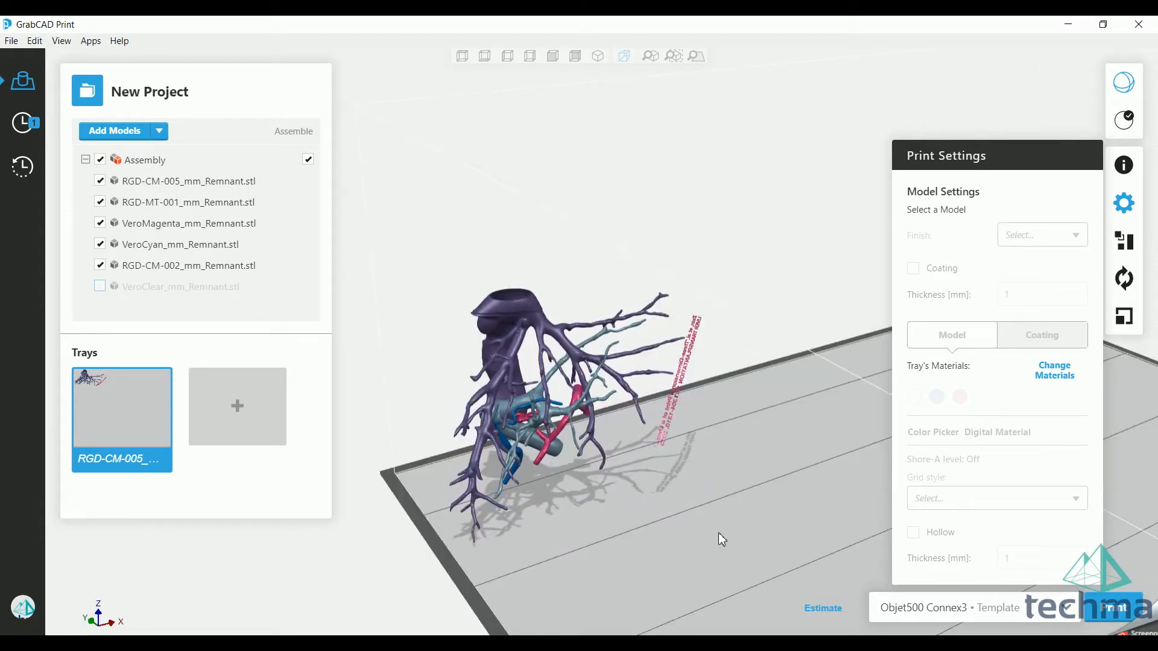
left_click(100, 286)
right_click_drag(613, 338, 666, 456)
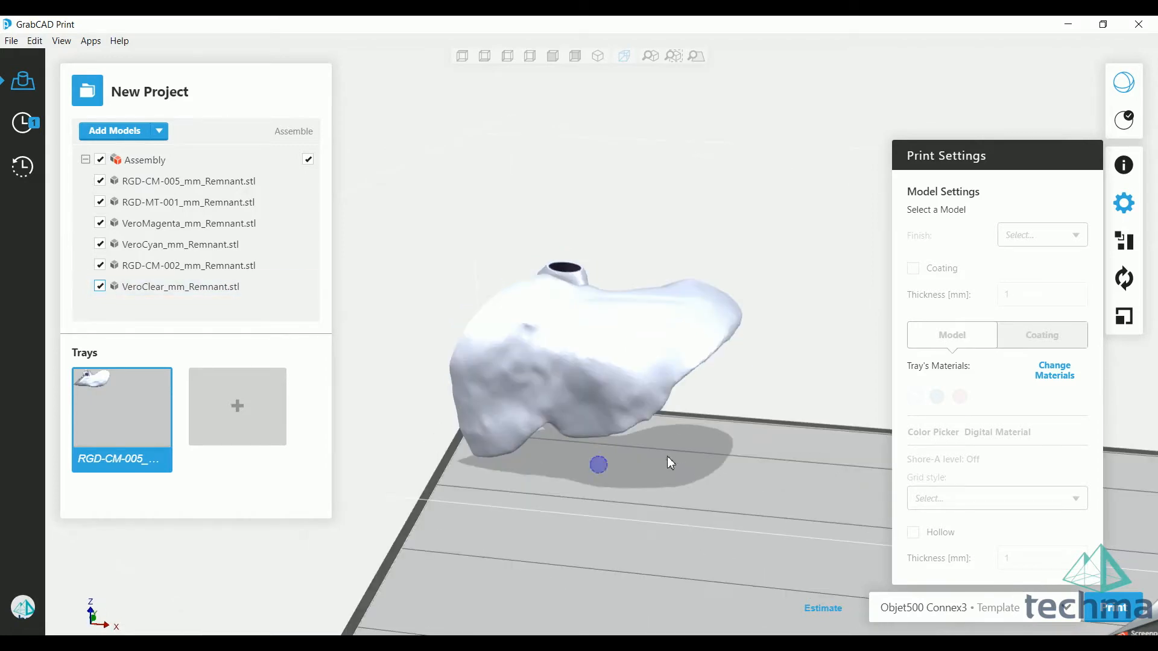
left_click_drag(412, 199, 482, 245)
Step: Select the VeroClear liver model, try the Glossy finish and set the finish back to Matte
left_click(573, 348)
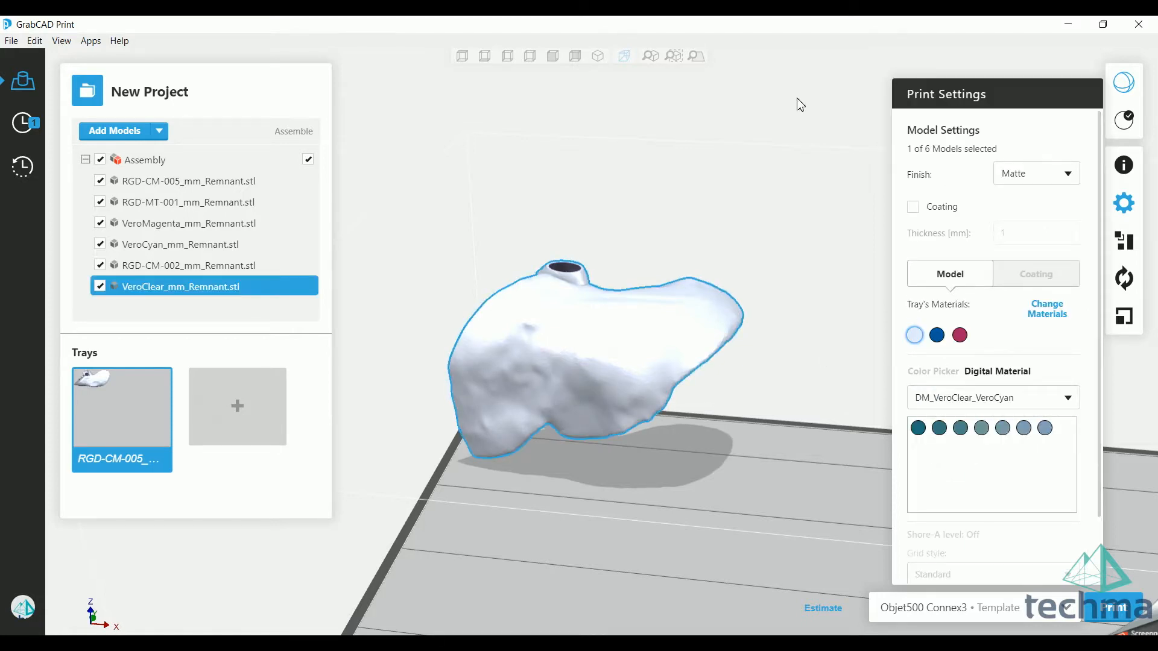
left_click(919, 177)
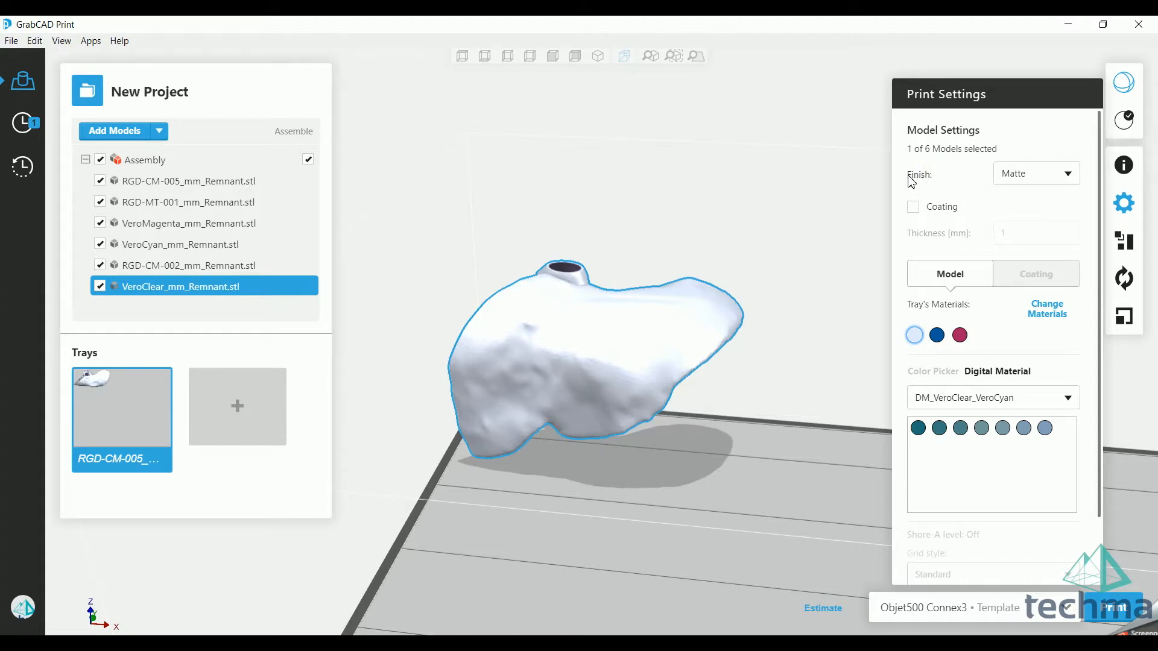
left_click(1043, 180)
left_click(1026, 195)
left_click(1033, 173)
left_click(1025, 210)
left_click(1031, 179)
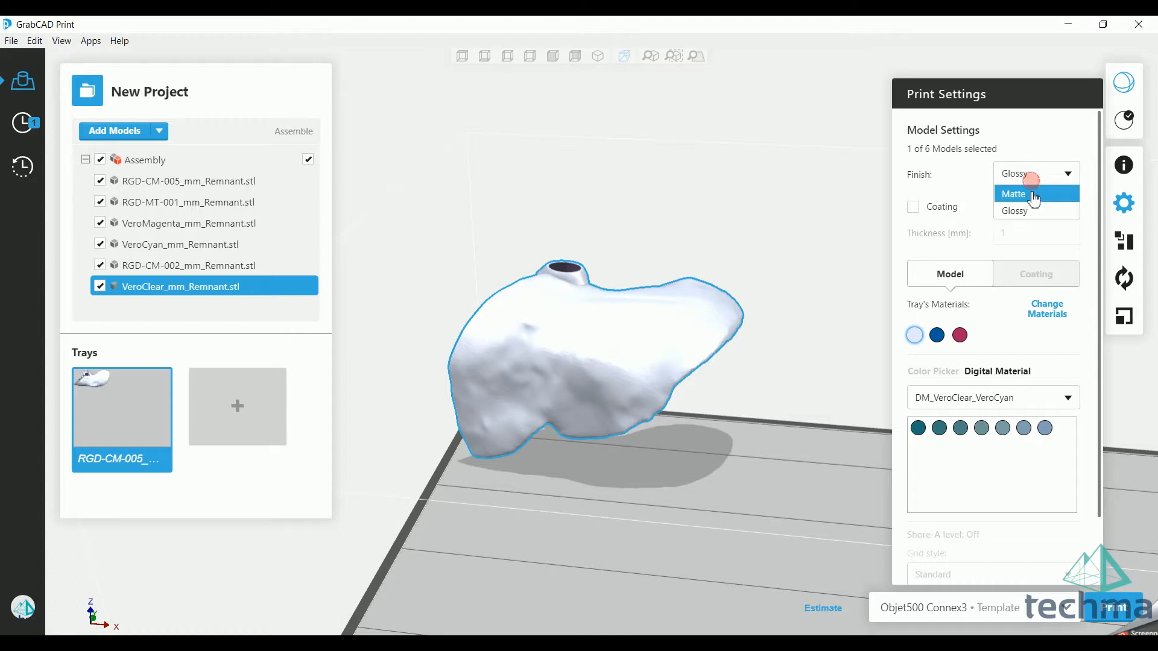
left_click(1017, 193)
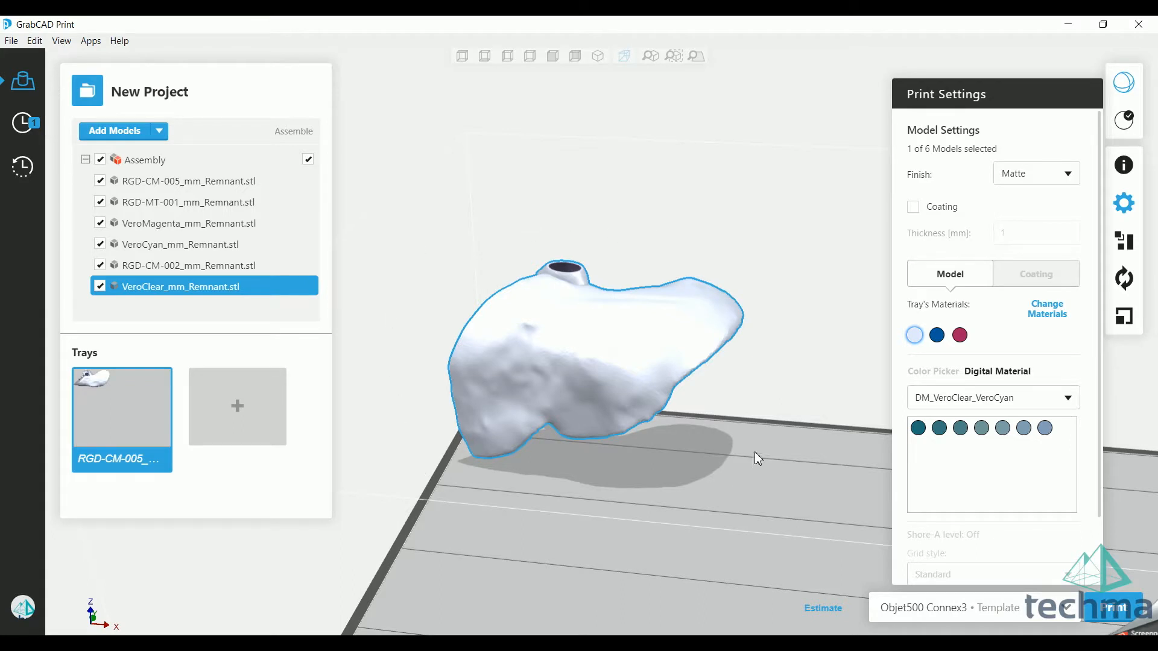
Step: Set the liver model's finish to Glossy, examine its surfaces from several sides and return the finish to Matte
left_click(1035, 174)
left_click(1035, 211)
left_click(1036, 178)
left_click(1034, 212)
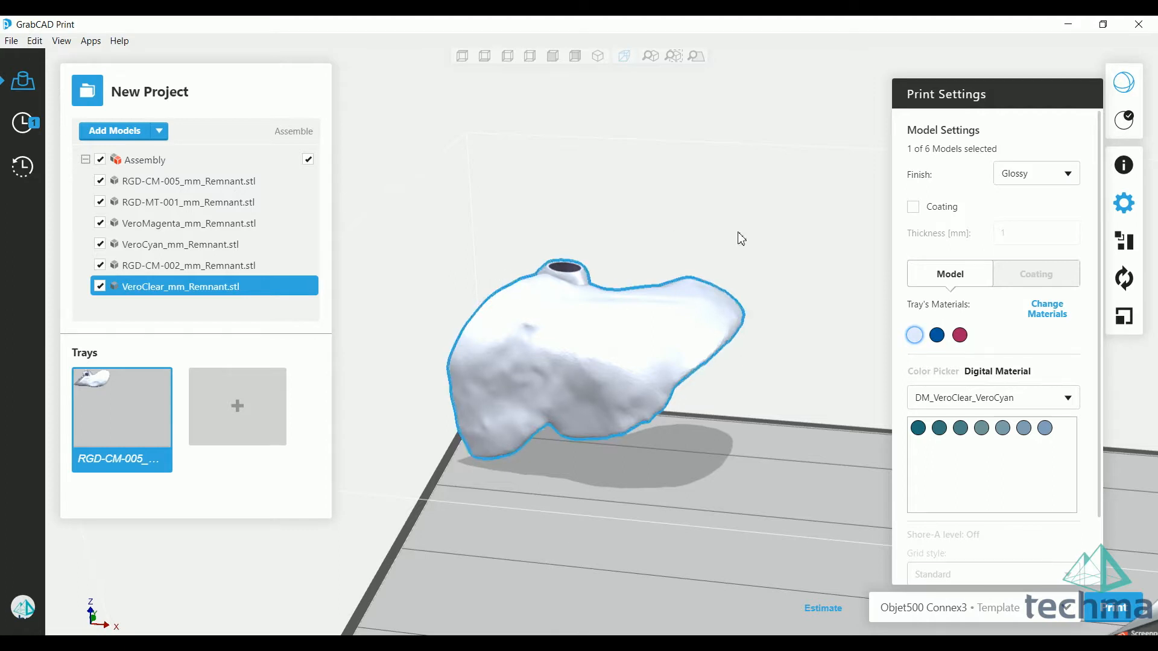
right_click_drag(757, 338, 672, 395)
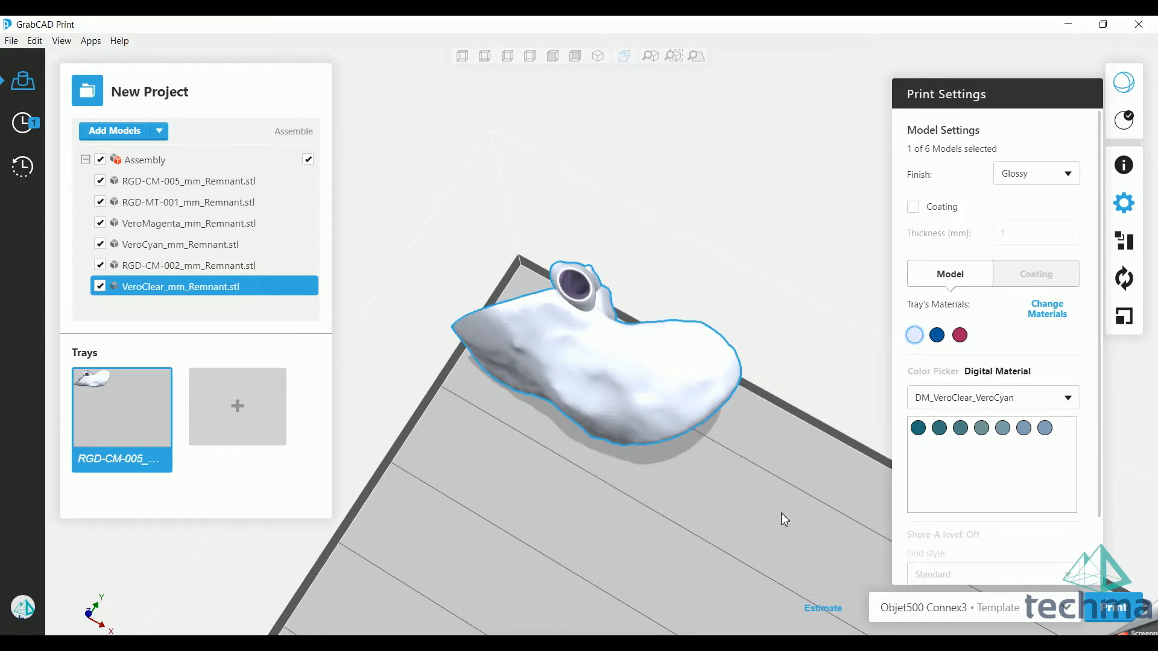
right_click_drag(715, 515, 362, 380)
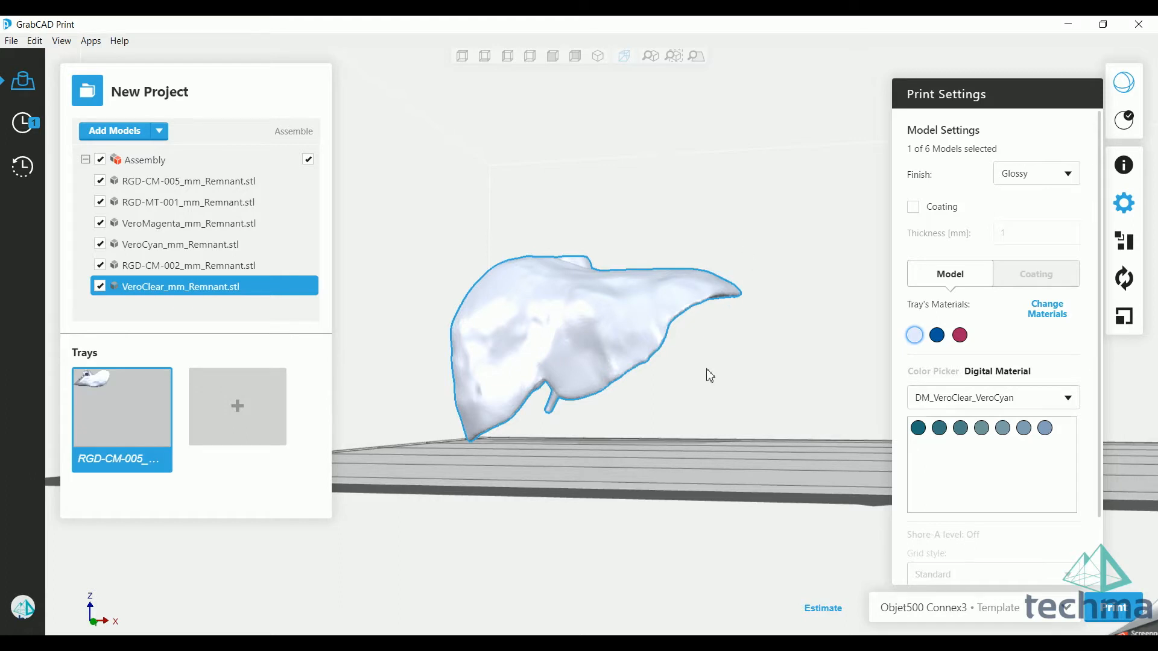
mouse_move(714, 360)
right_mouse_down()
mouse_move(798, 402)
mouse_move(703, 423)
mouse_move(453, 428)
mouse_move(371, 375)
mouse_move(380, 386)
mouse_move(786, 385)
mouse_move(716, 375)
right_mouse_up()
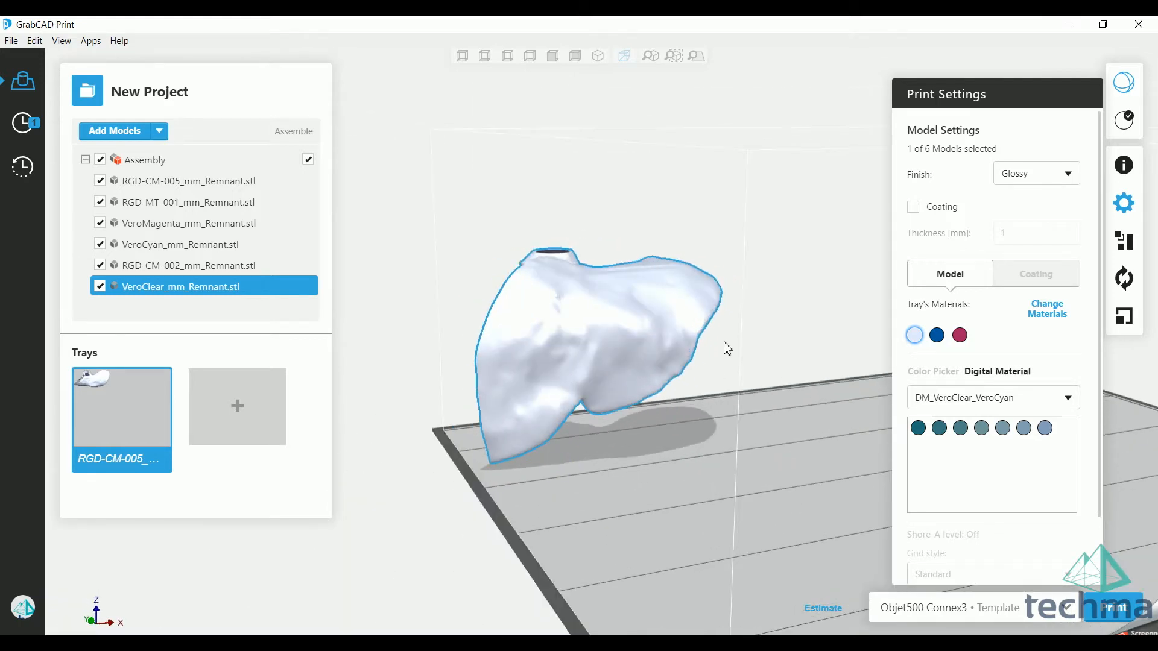
left_click(1018, 193)
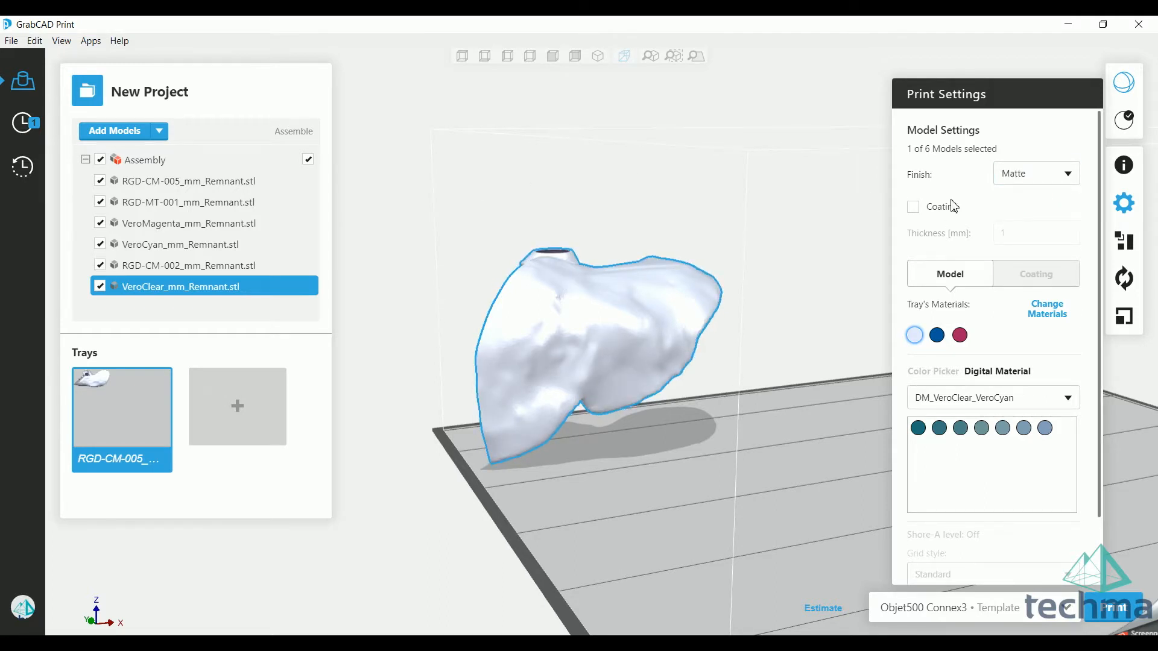
Step: Enable coating for the liver model, open the coating thickness for editing and turn coating off again
left_click(913, 207)
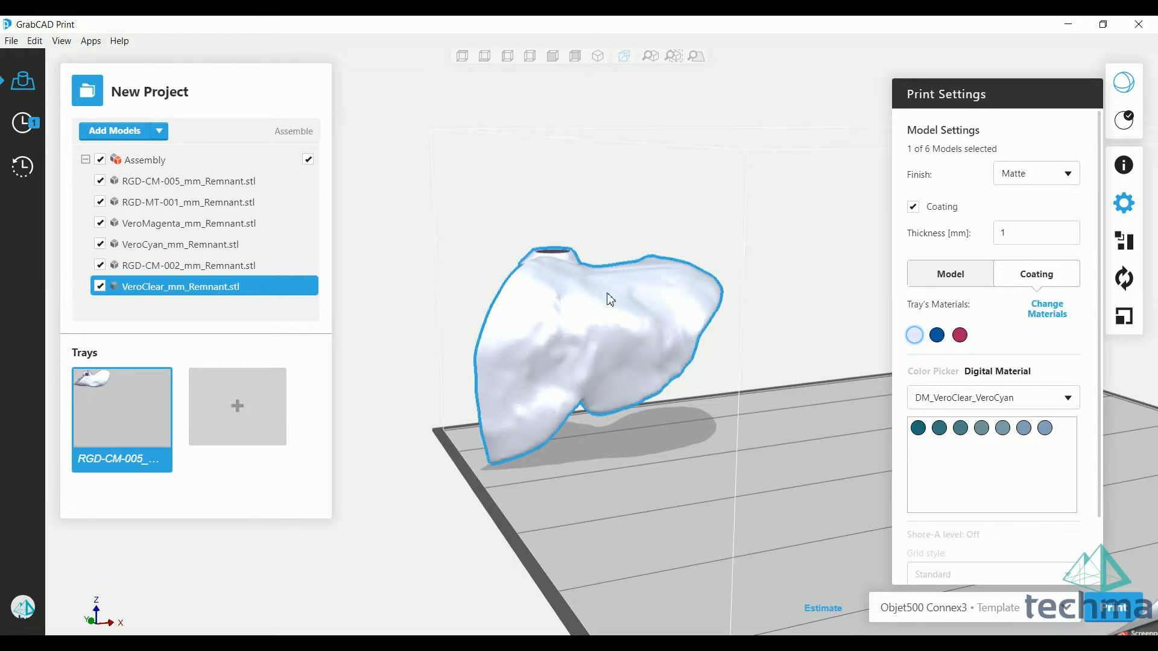
left_click(1021, 226)
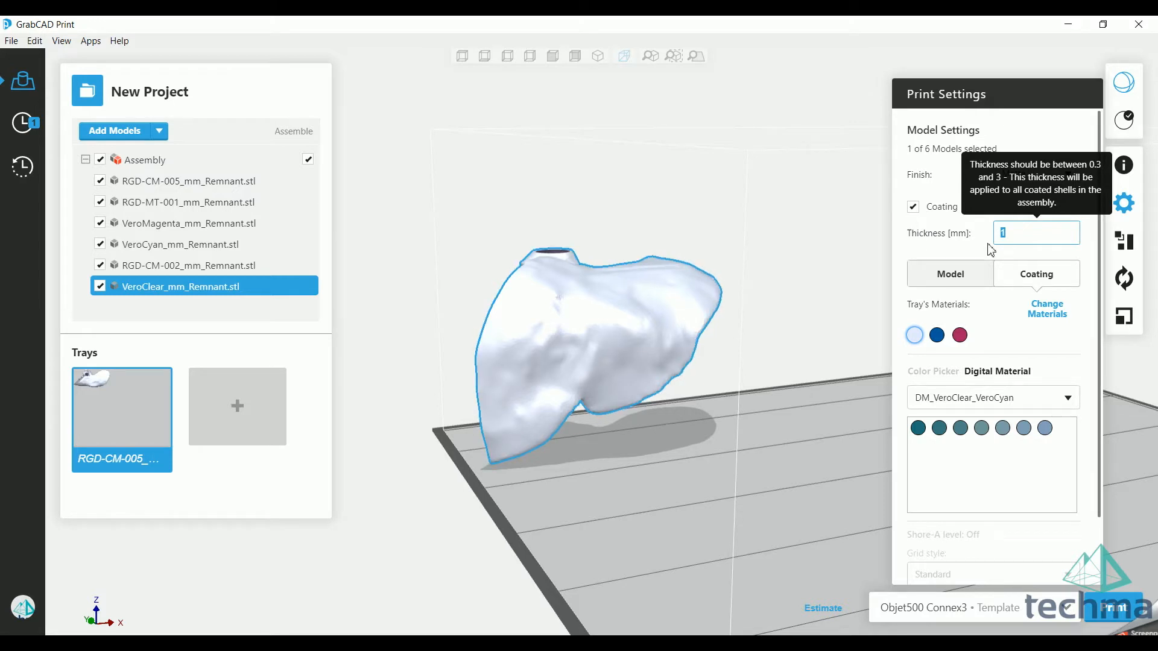
left_click(919, 212)
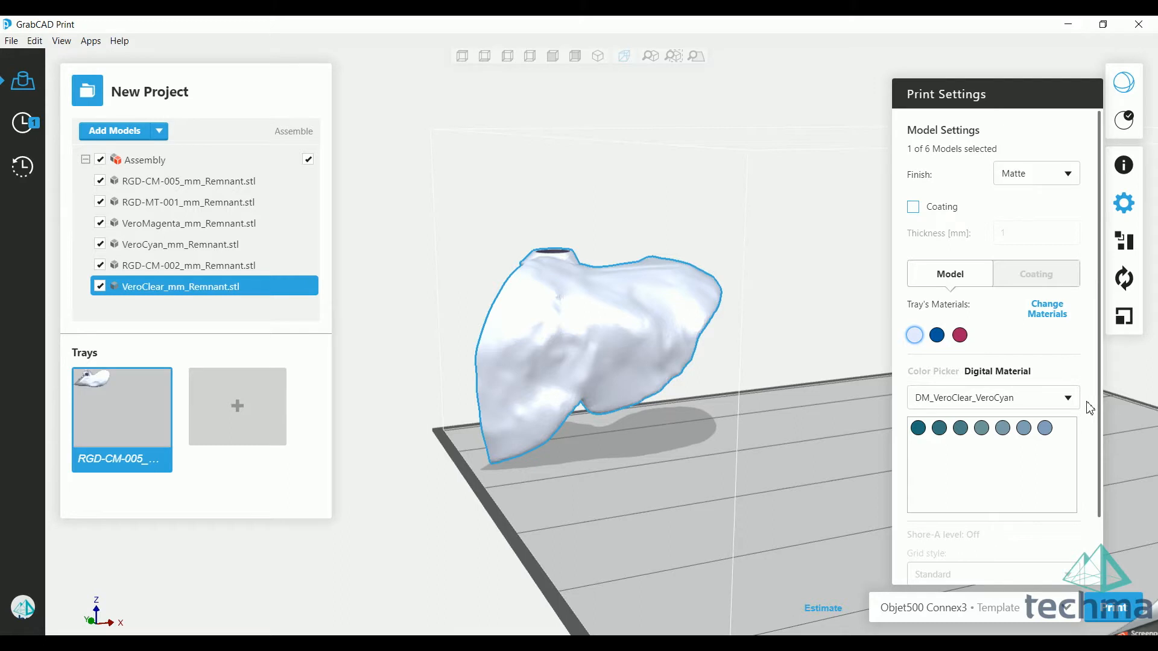
Step: Make the VeroClear liver model hollow, keeping the hollow thickness at 1 mm
left_click_drag(1099, 400, 1096, 481)
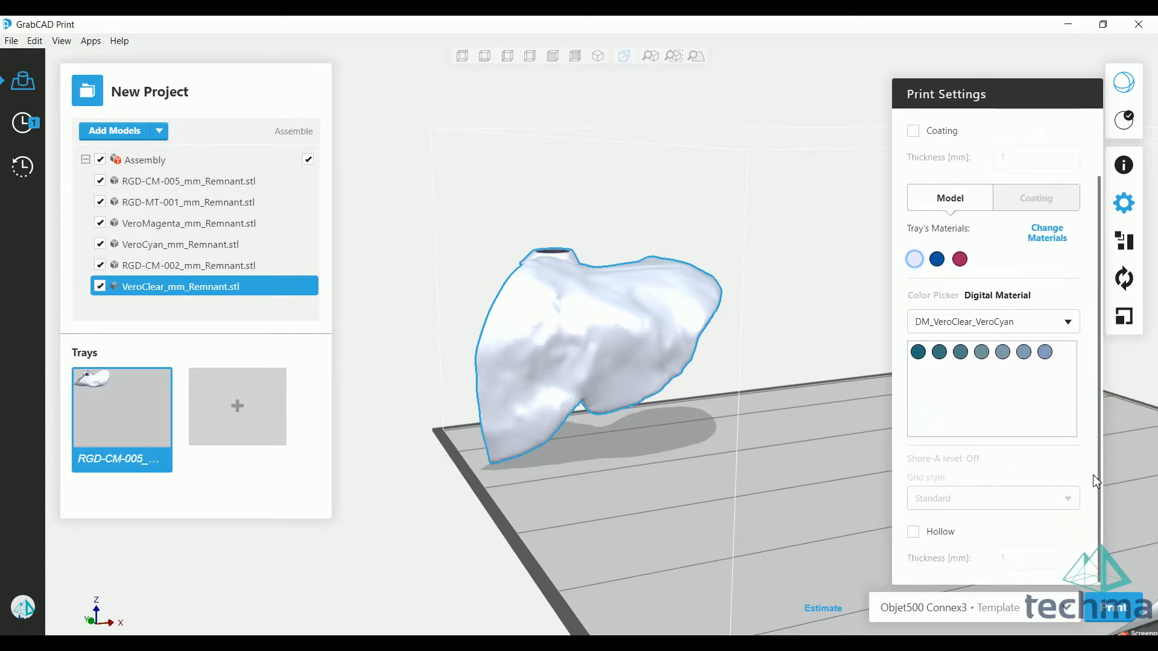
left_click(914, 537)
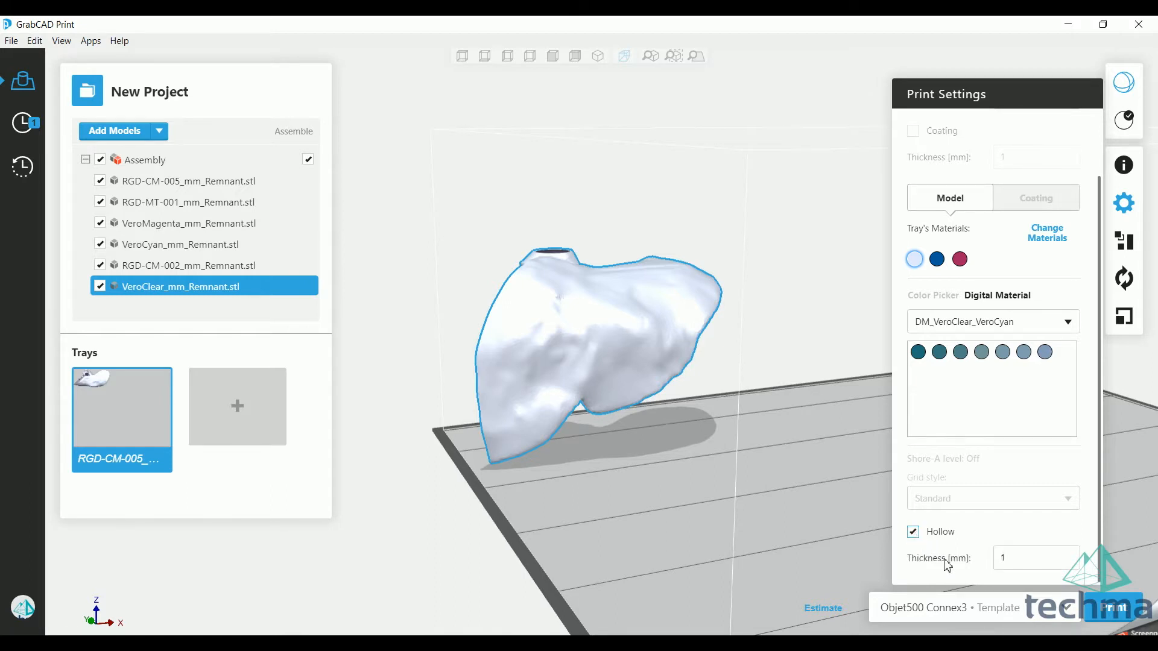
double_click(1014, 560)
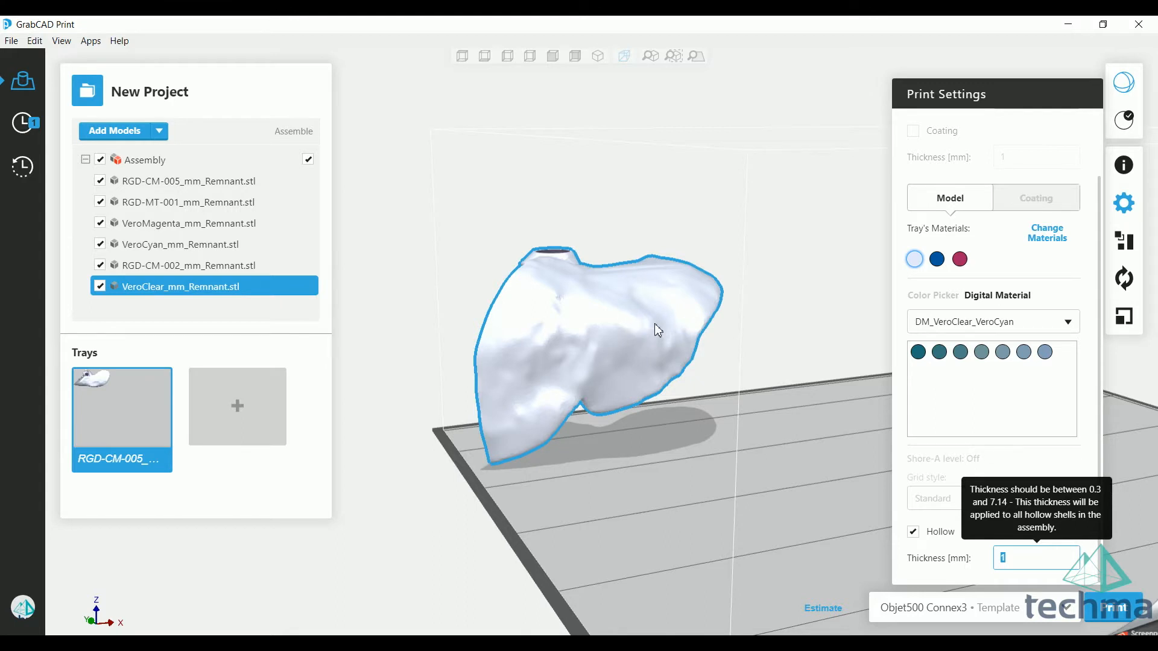
left_click(1029, 568)
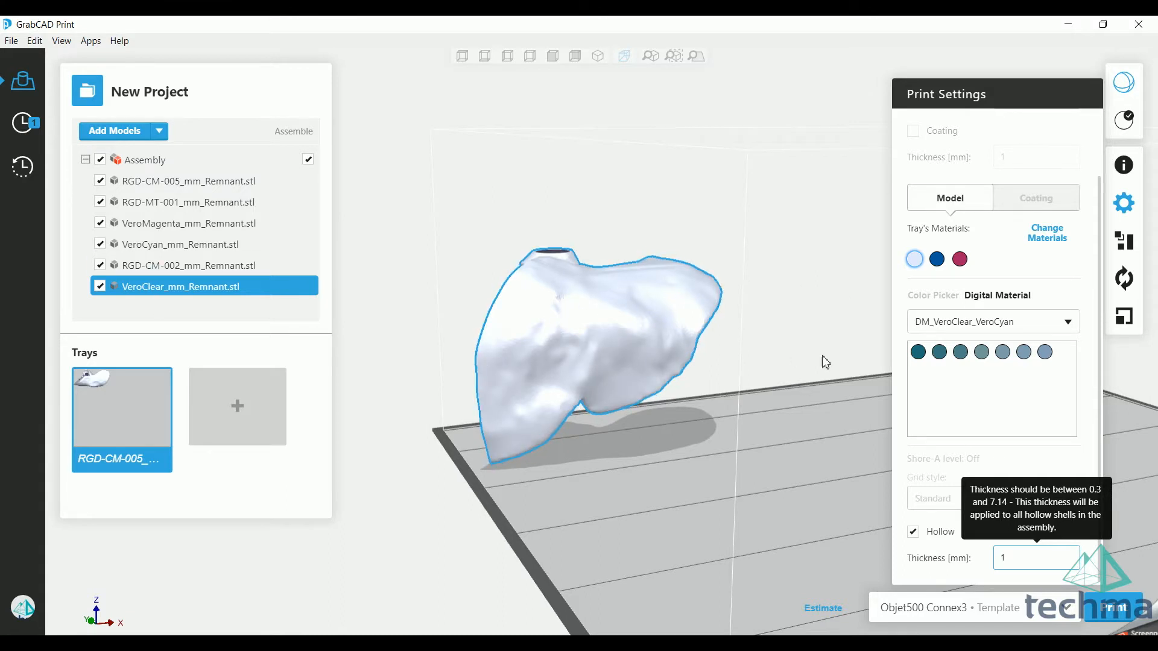
right_click_drag(741, 412, 620, 406)
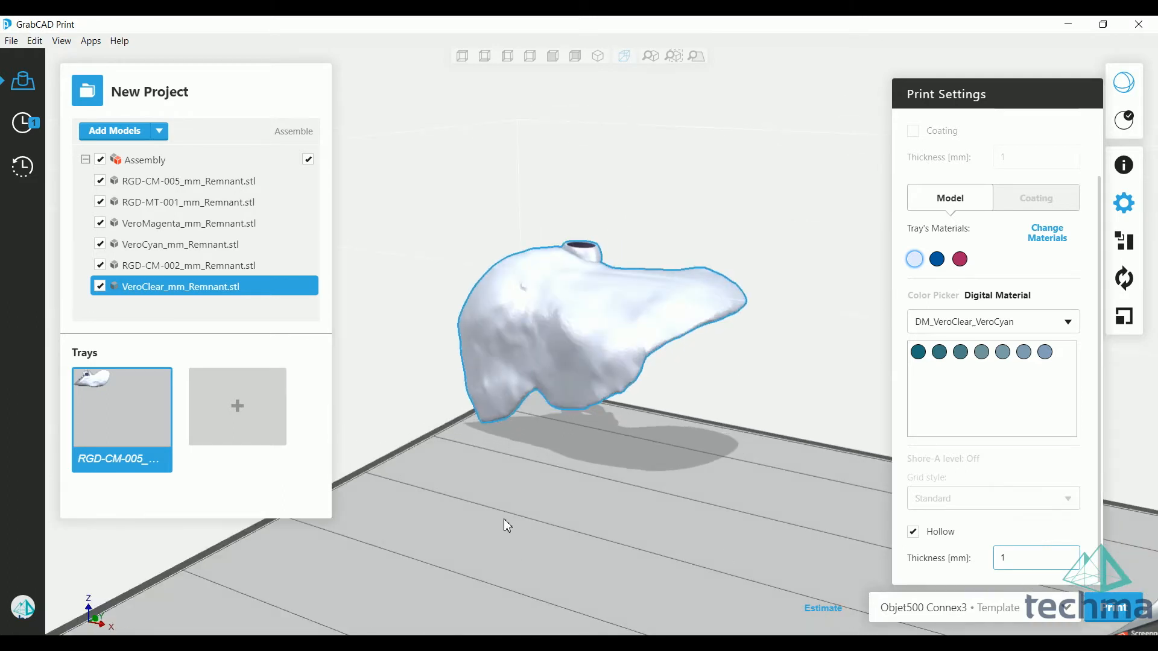
right_click_drag(446, 456, 582, 434)
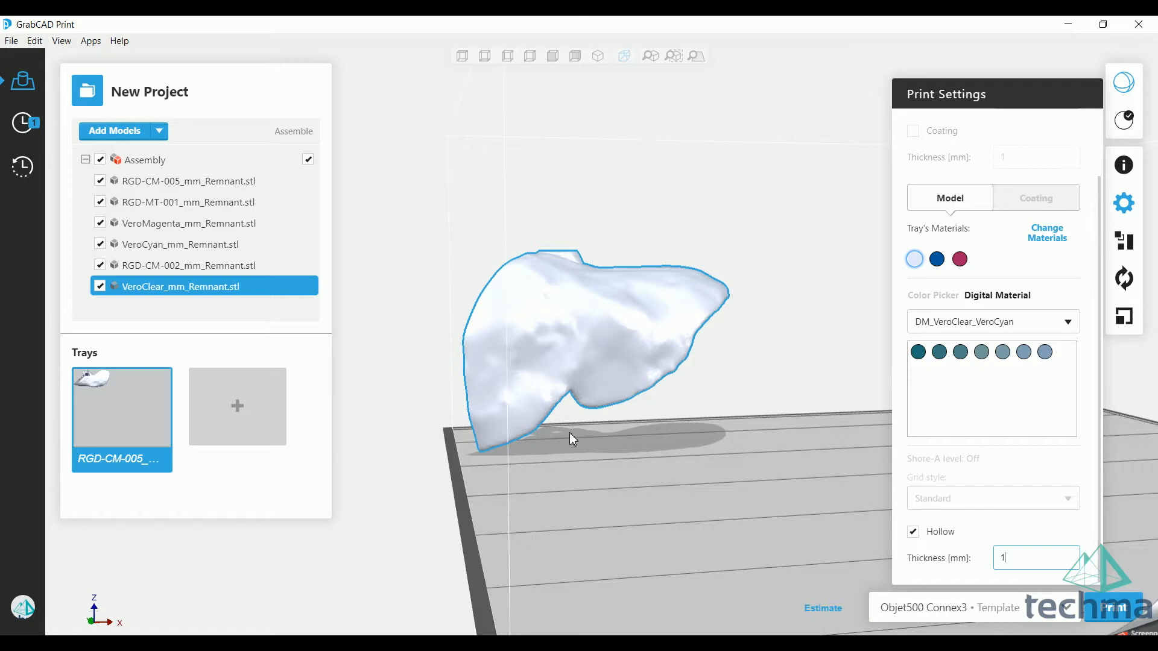
mouse_move(537, 429)
right_mouse_down()
mouse_move(443, 422)
mouse_move(685, 428)
mouse_move(566, 440)
mouse_move(757, 395)
mouse_move(672, 405)
mouse_move(640, 384)
right_mouse_up()
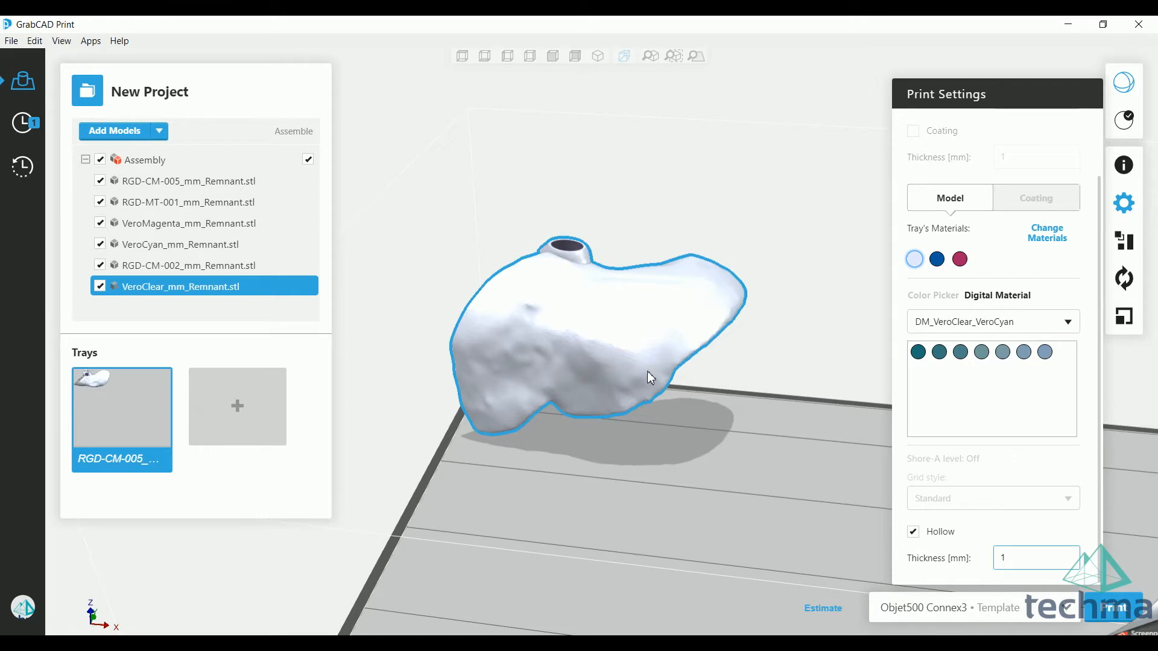
right_click_drag(732, 414, 780, 445)
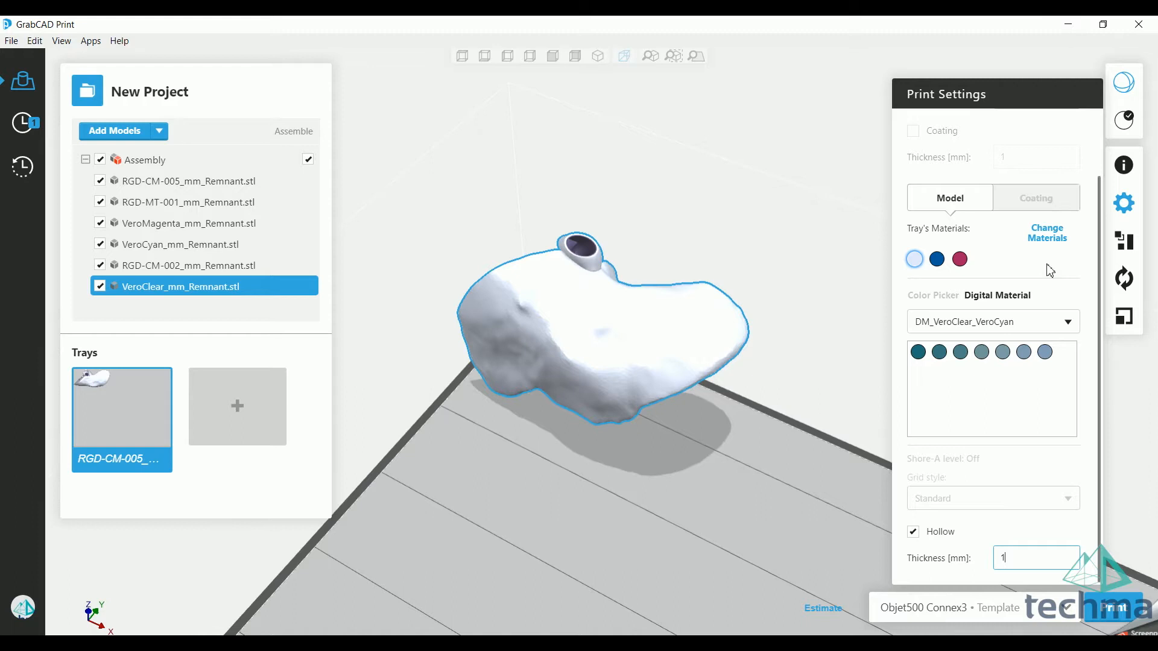
Step: Arrange the liver assembly on the tray with Optimize enabled and its slider at Less Time
left_click(1127, 242)
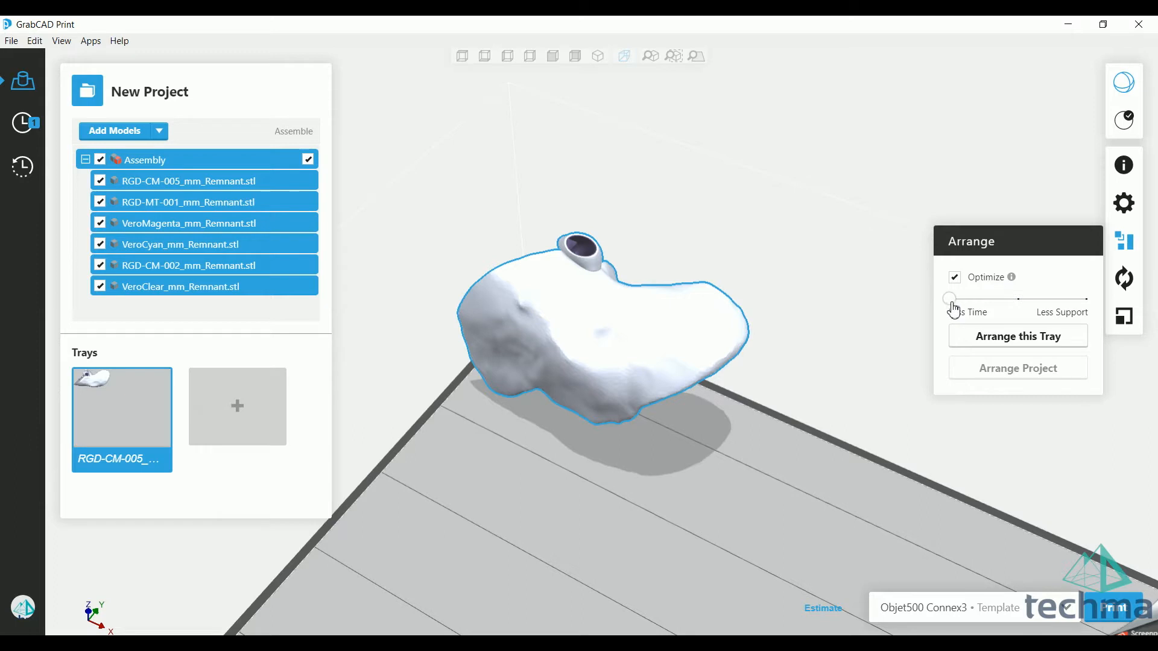
right_click_drag(784, 420, 771, 450)
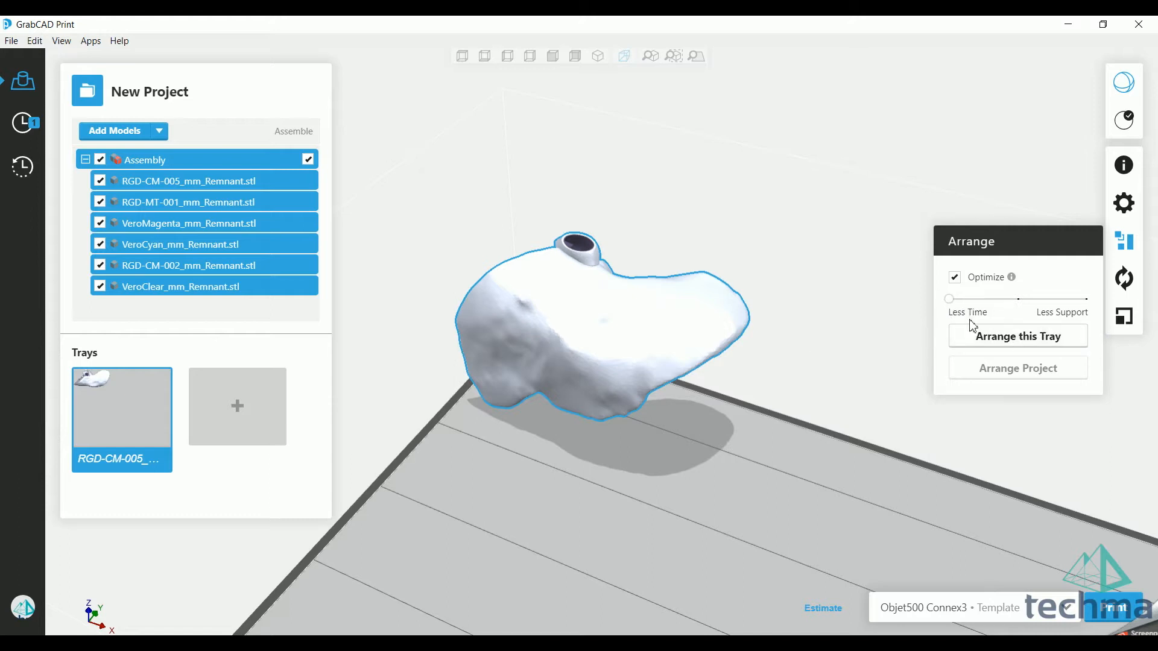
left_click(1036, 345)
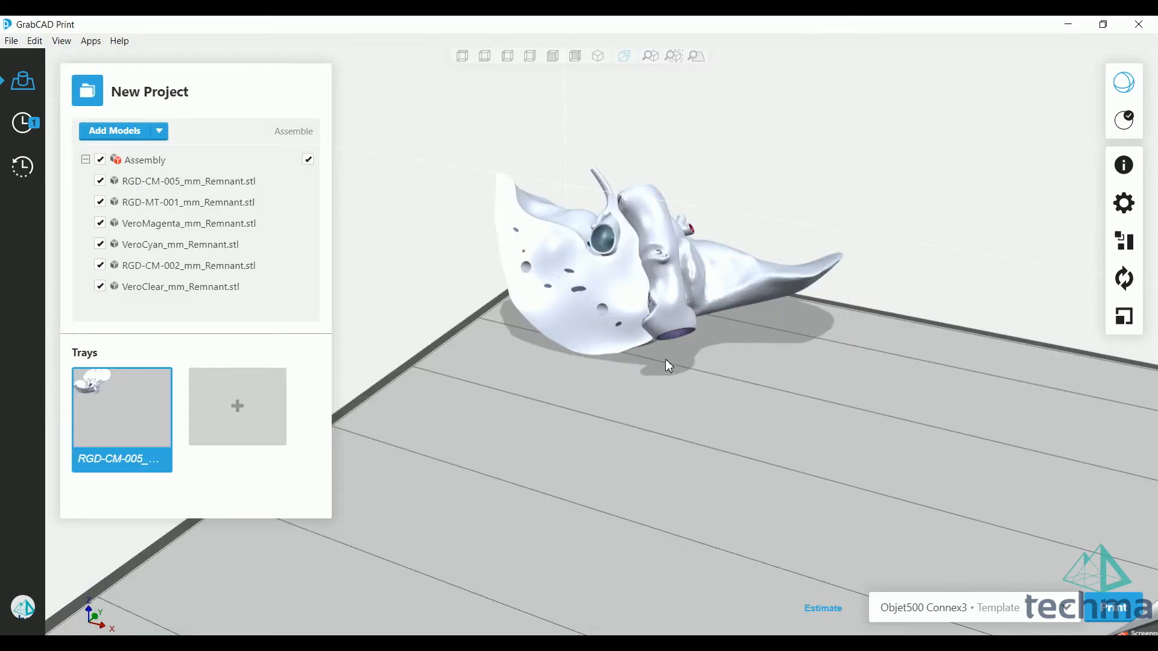
right_click_drag(698, 350, 834, 364)
right_click_drag(581, 431, 908, 476)
Step: Estimate the tray and examine its print time, total material use and total support use
left_click(826, 608)
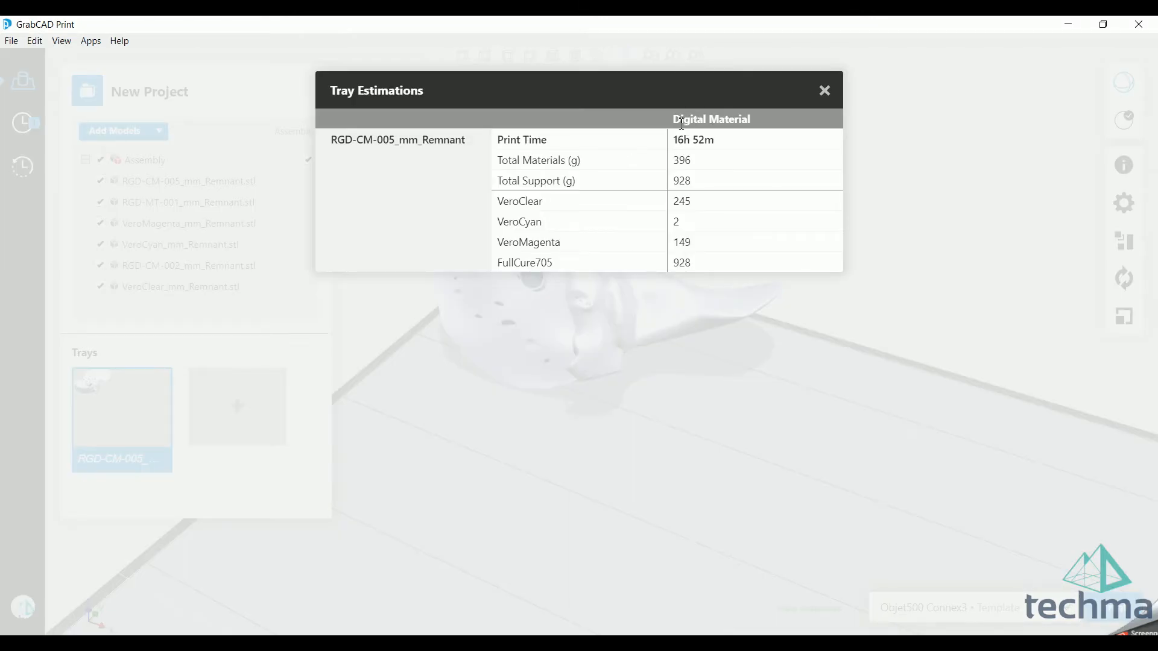
left_click_drag(673, 119, 752, 119)
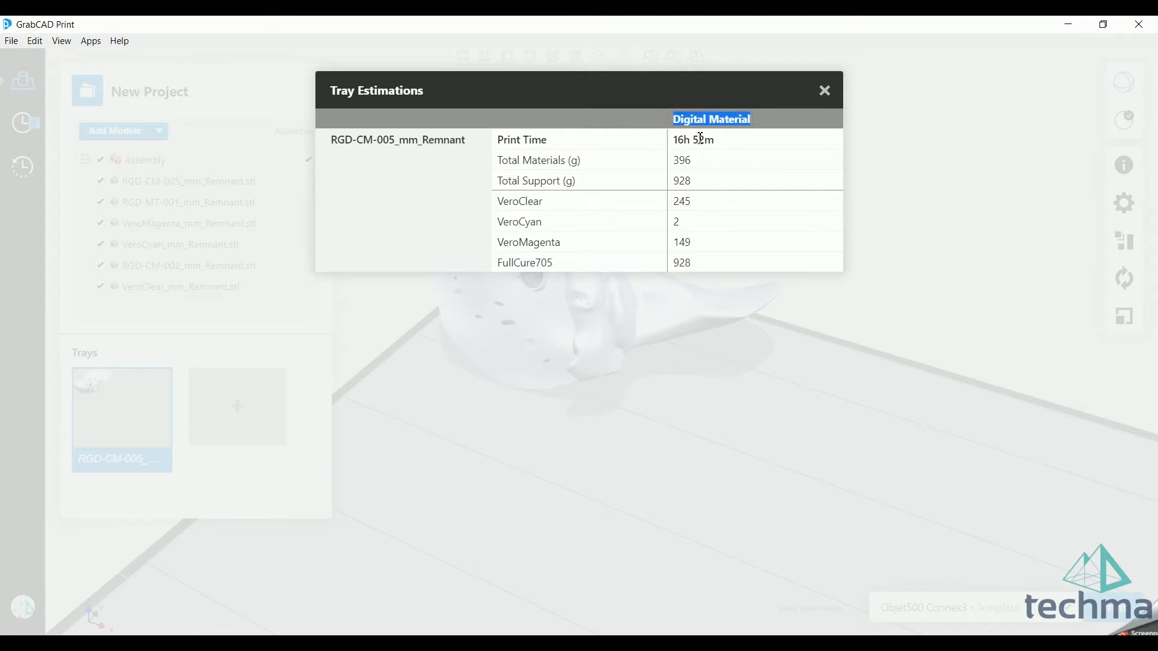
left_click_drag(673, 140, 717, 141)
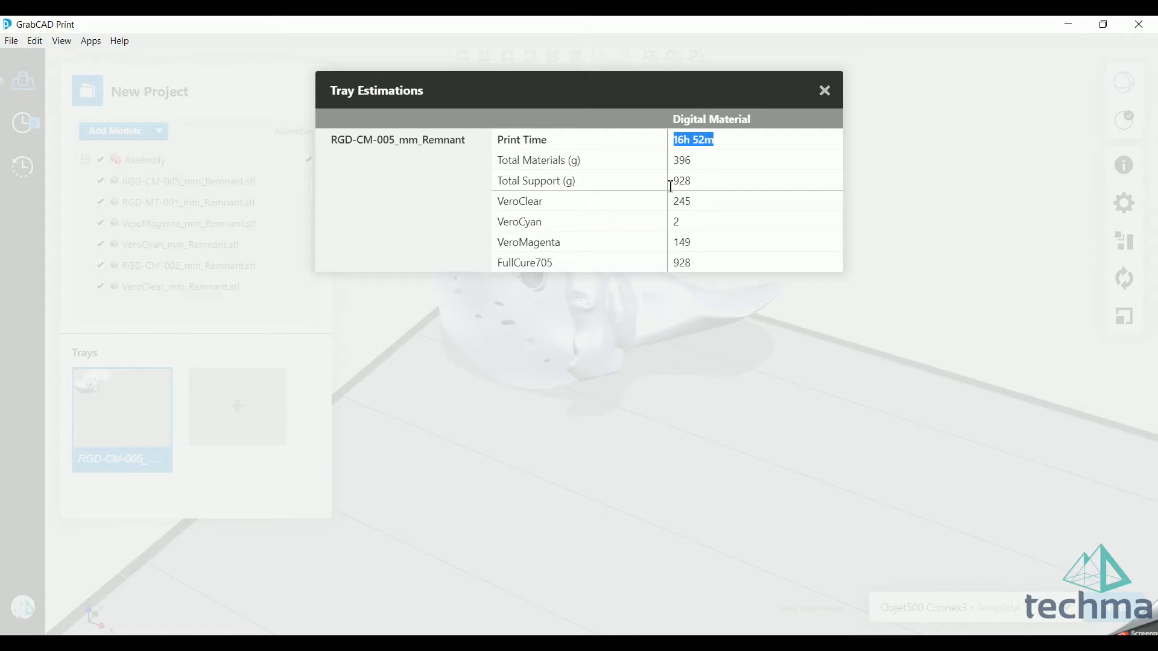
double_click(692, 160)
double_click(683, 181)
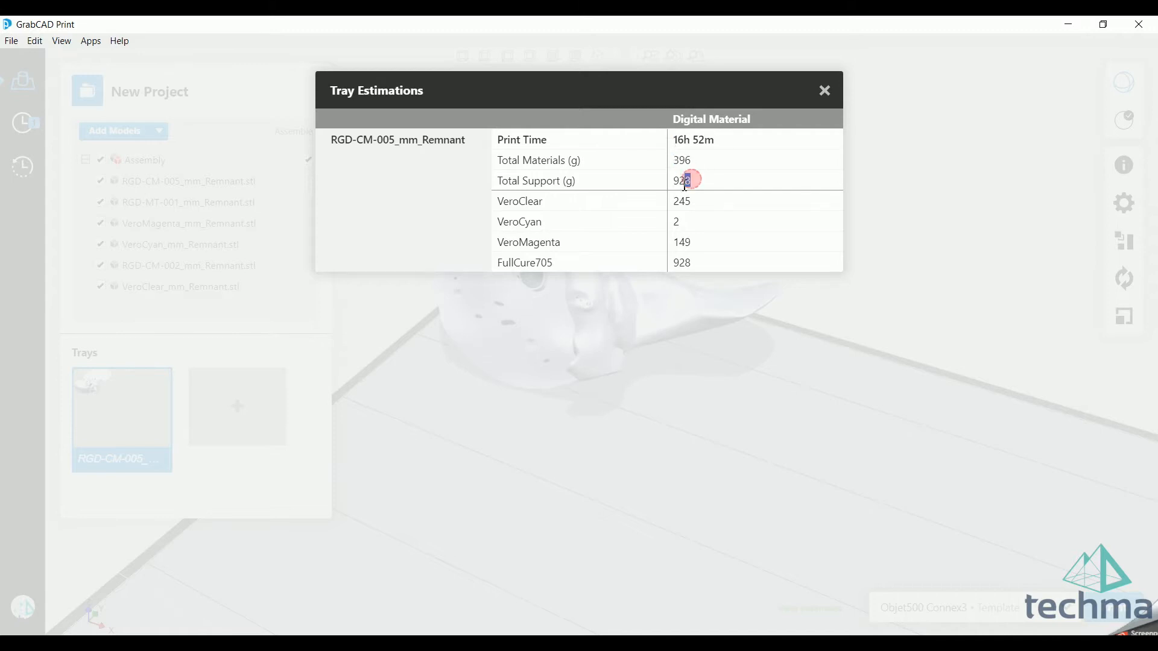
left_click(709, 183)
double_click(702, 181)
Step: Examine the estimated consumption of VeroClear, VeroCyan, VeroMagenta and FullCure705, and close the tray estimations
left_click(534, 201)
left_click(567, 236)
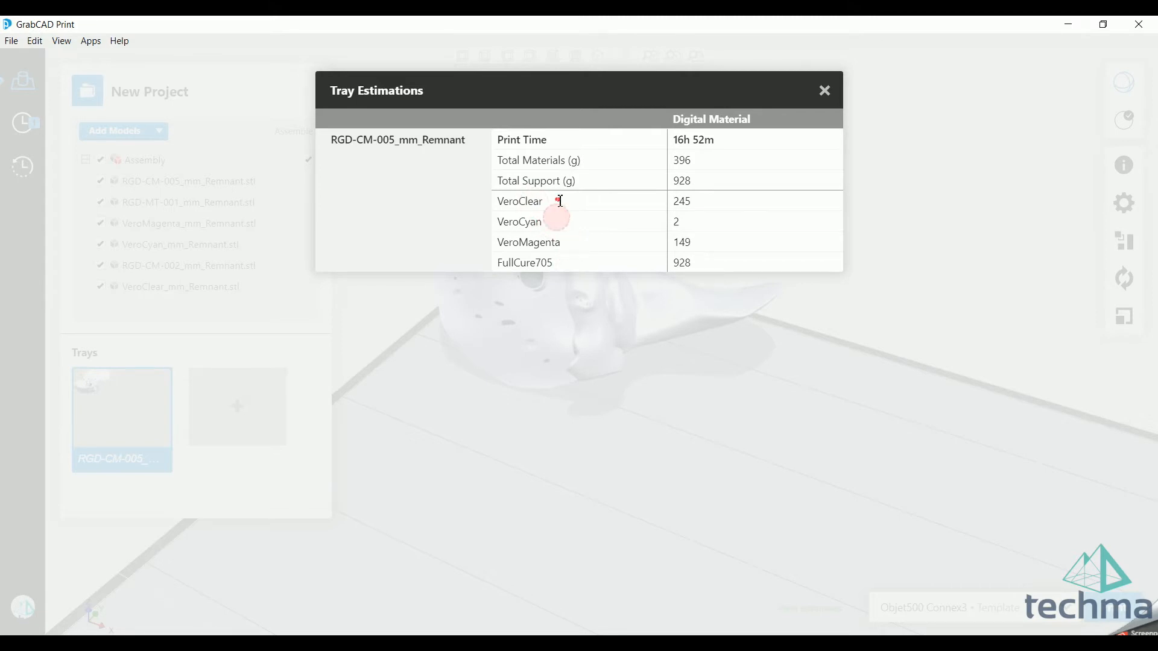
left_click(580, 279)
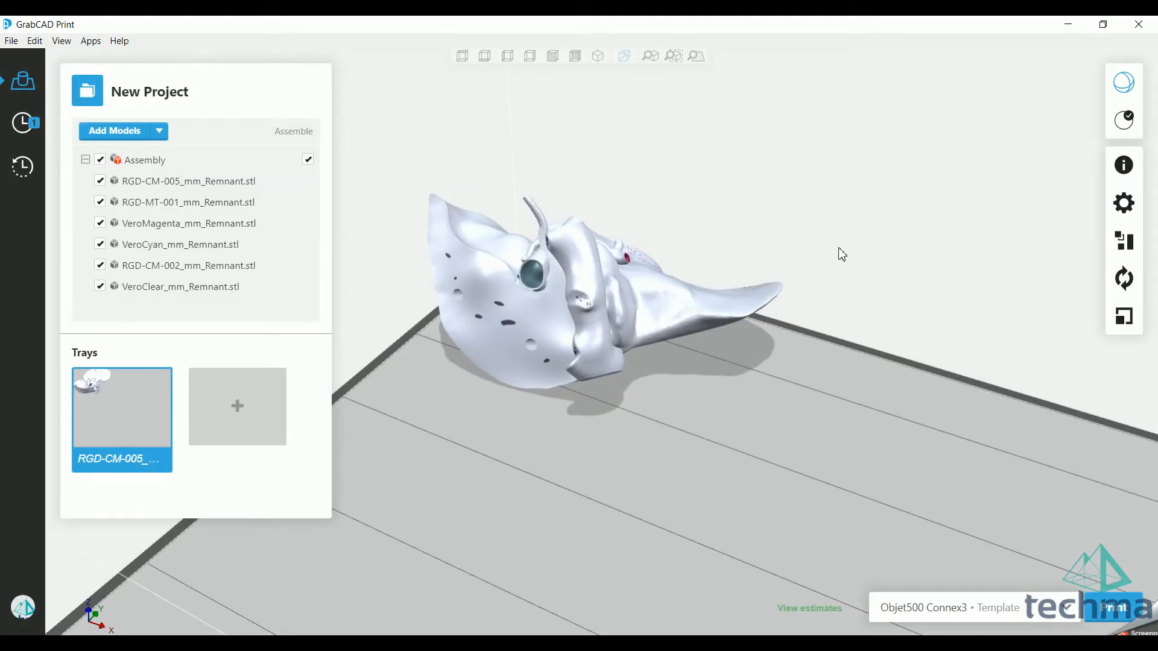
left_click(802, 610)
left_click(824, 88)
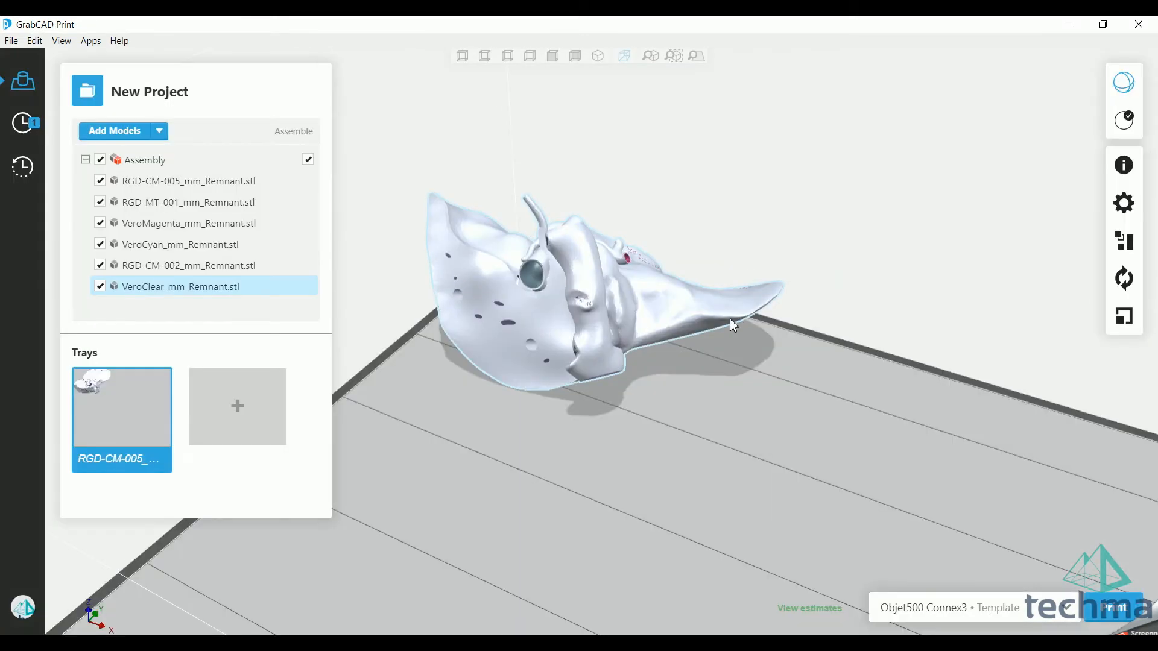
Step: Add a Stratasys J750 printer template from the PolyJet printers
middle_click_drag(793, 379, 769, 305)
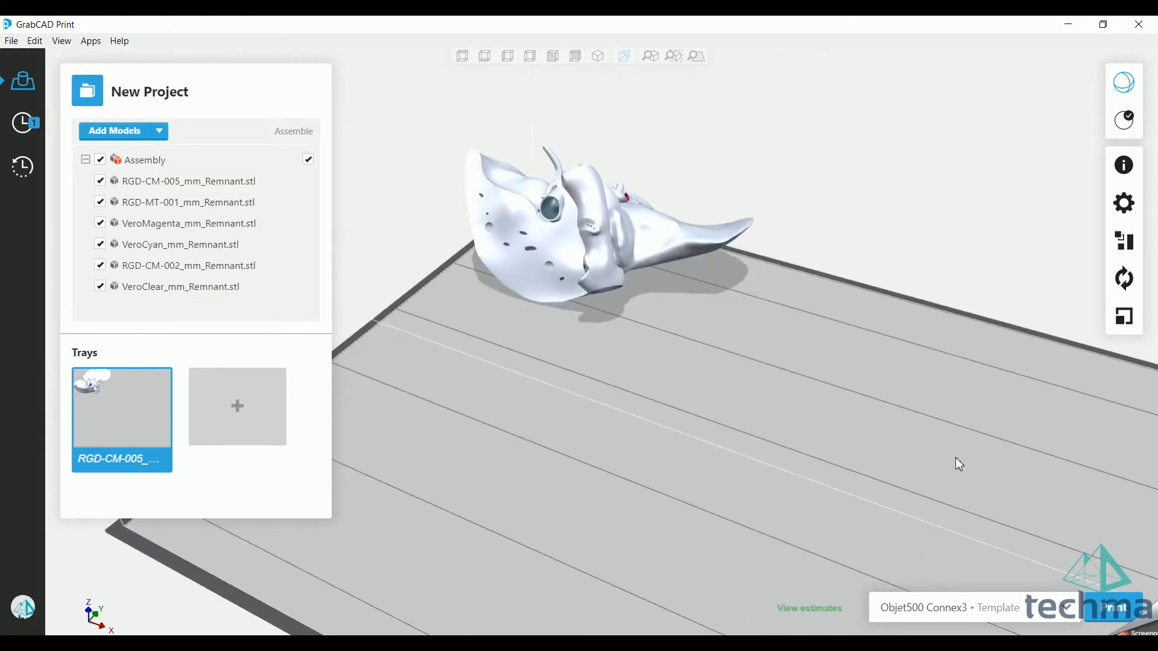
left_click(1066, 613)
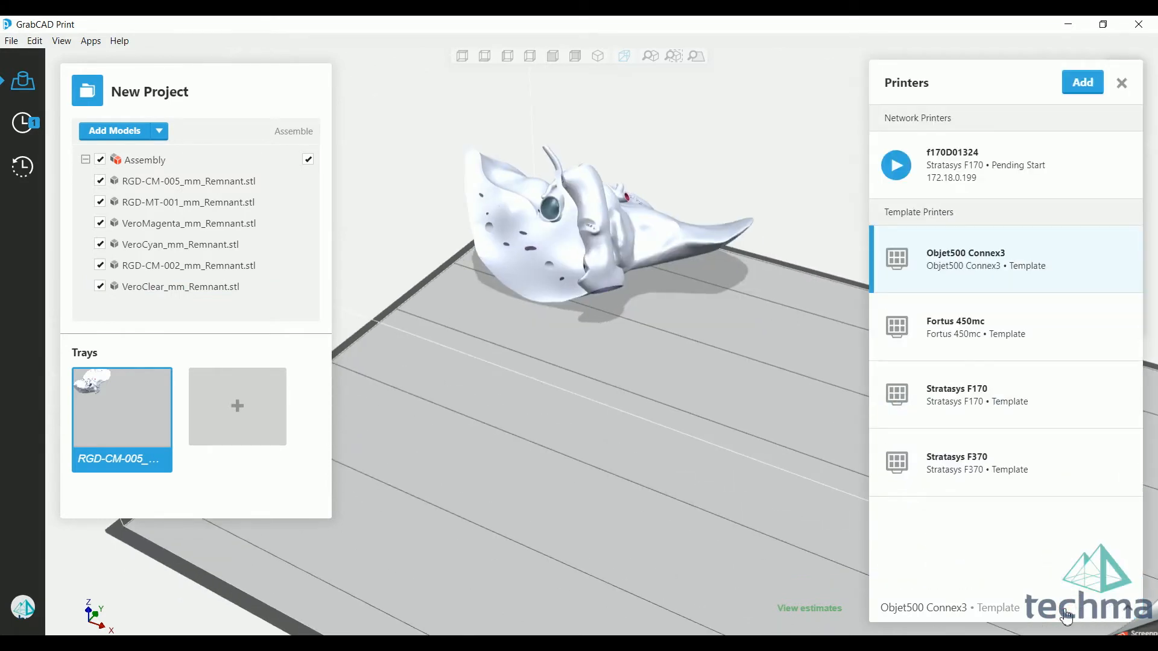
left_click(1084, 84)
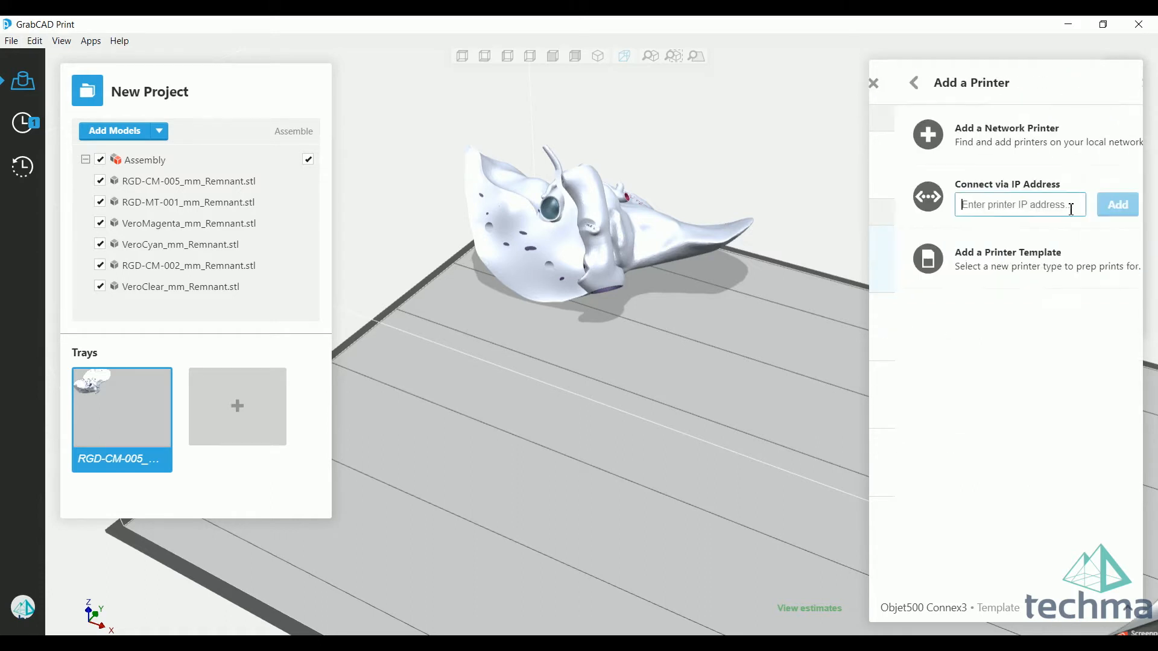
left_click(1029, 278)
left_click(1007, 202)
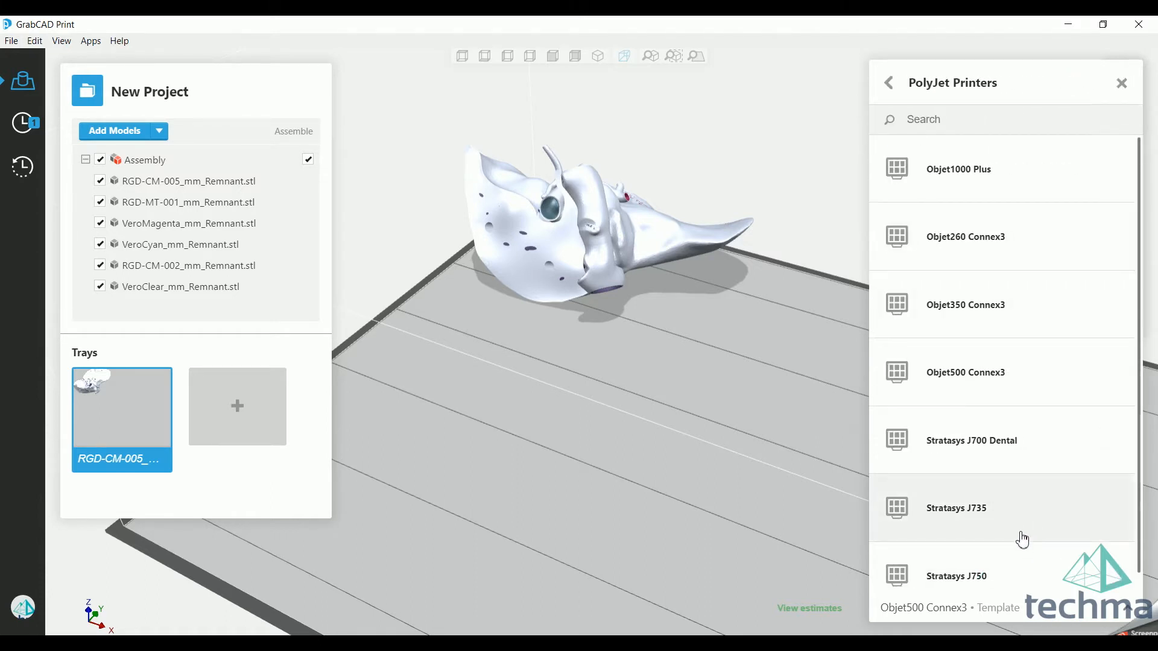
left_click(1004, 577)
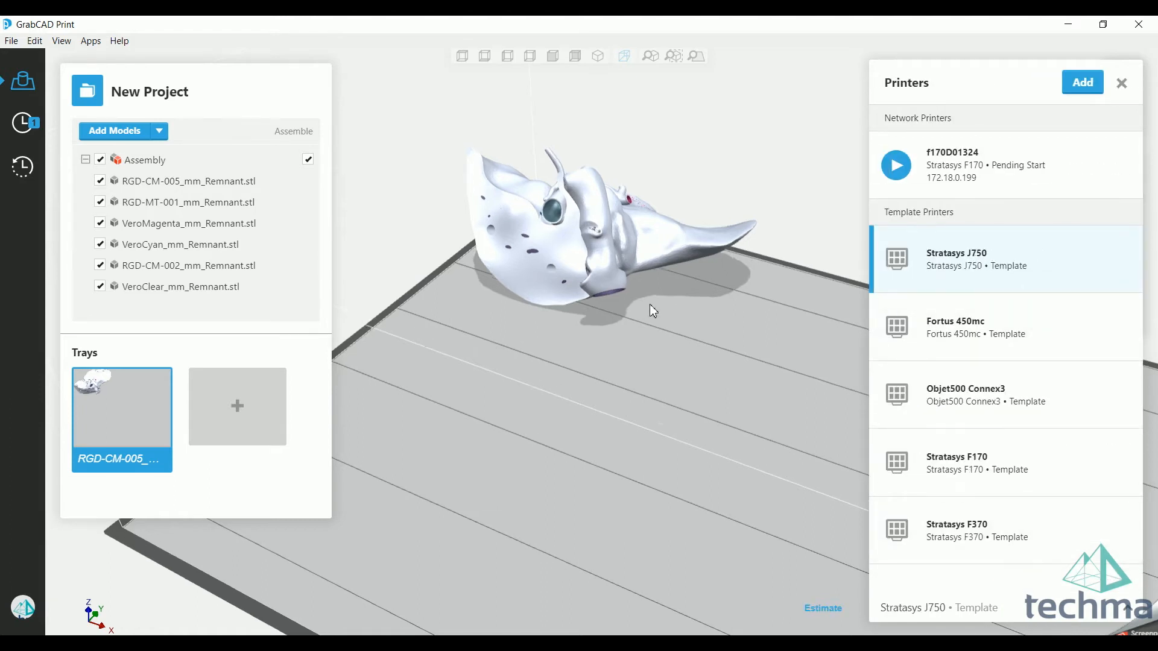
Step: Open the tray materials for the Stratasys J750 and load VeroBlackPlus
scroll(649, 304, "down", 5)
middle_click_drag(743, 460, 682, 411)
left_click(1121, 205)
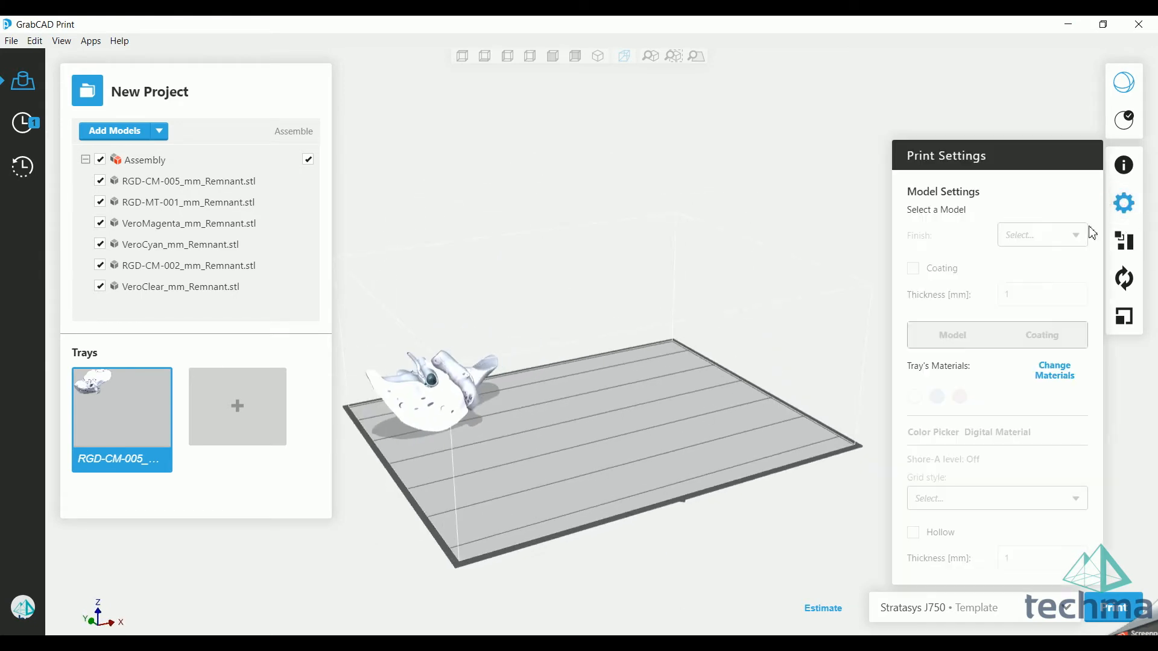
left_click(1052, 373)
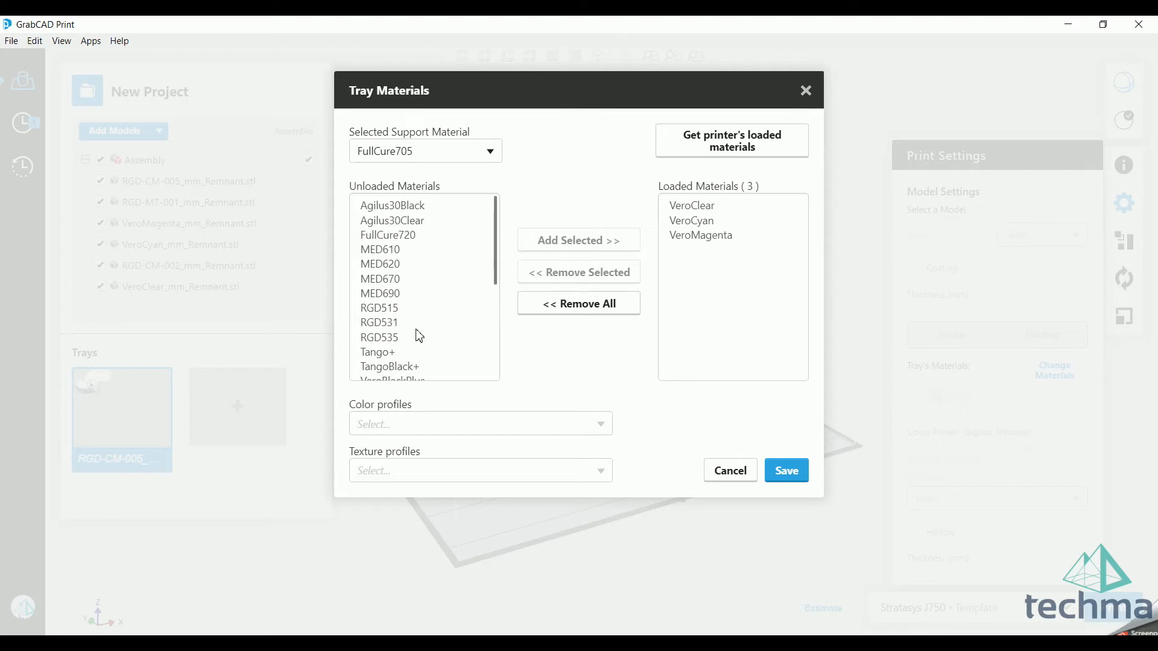
left_click_drag(495, 241, 504, 288)
left_click(412, 296)
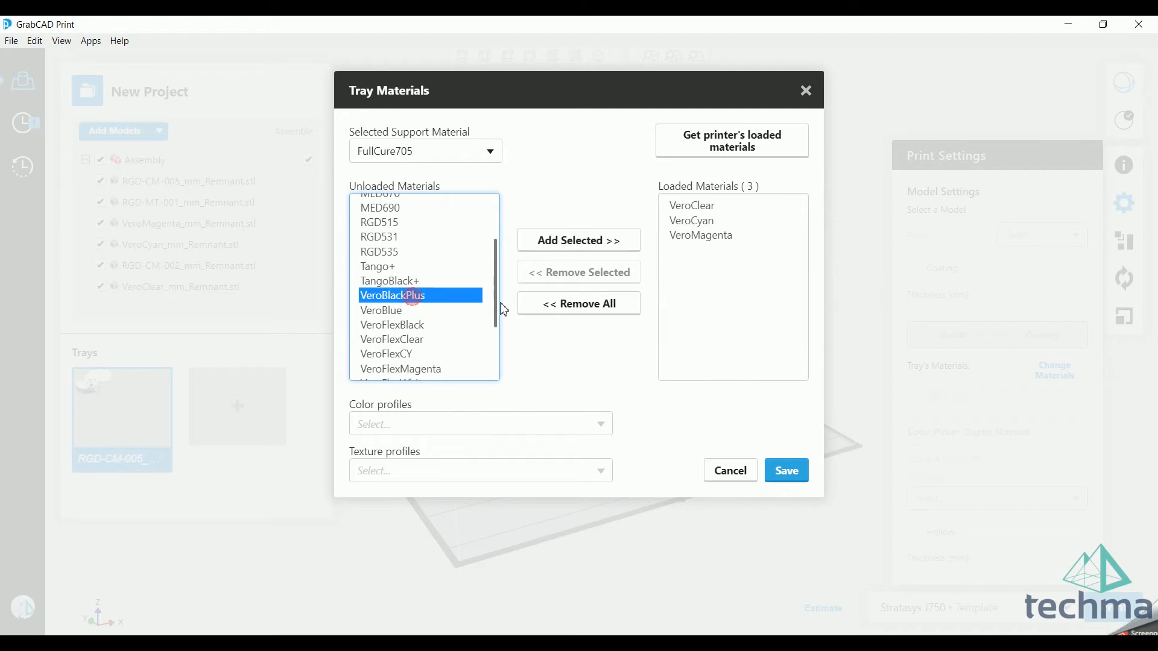
left_click(598, 253)
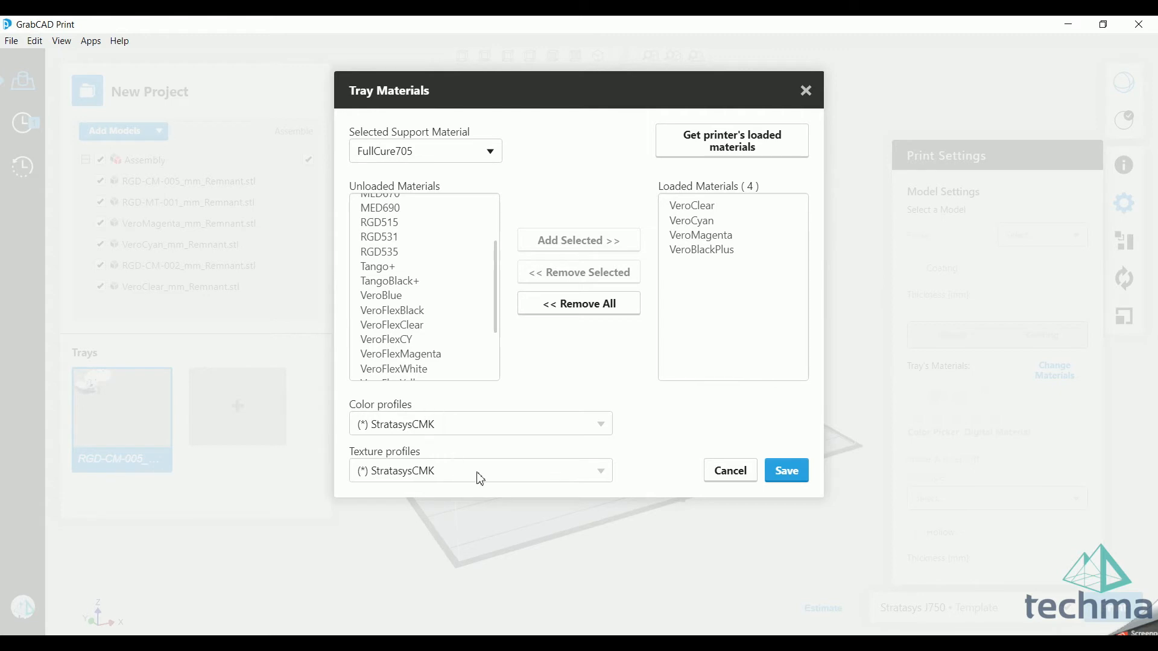
Step: Load VeroPureWhite as a tray material and review the available color profiles without changing the selection
scroll(486, 276, "down", 2)
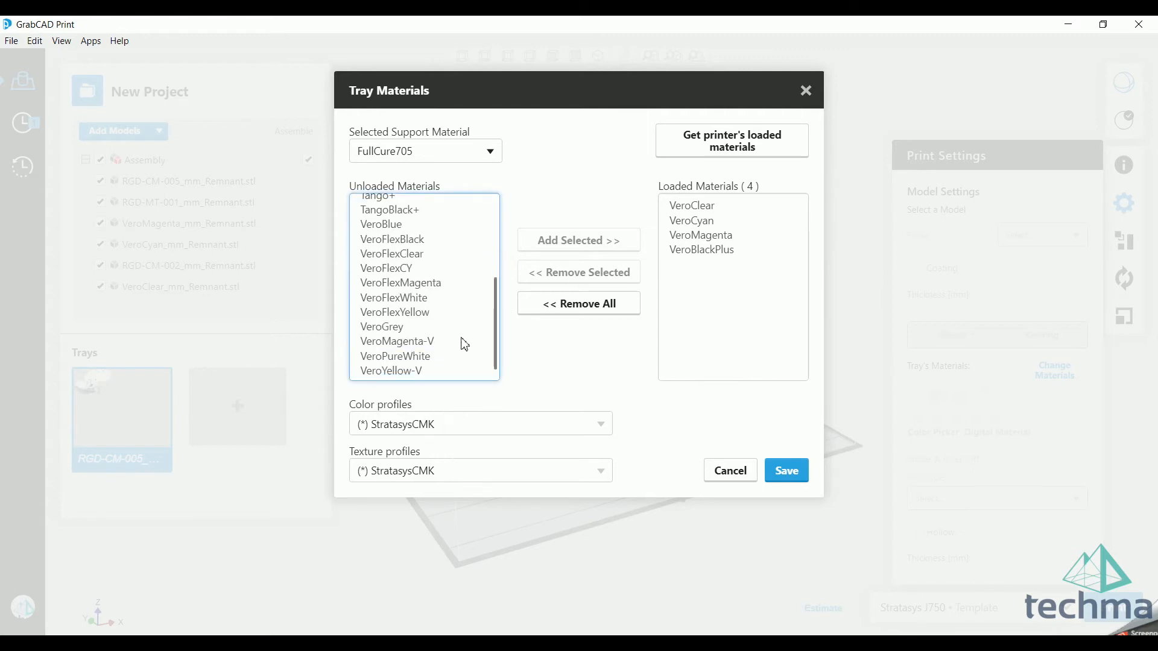
left_click(428, 358)
left_click(586, 250)
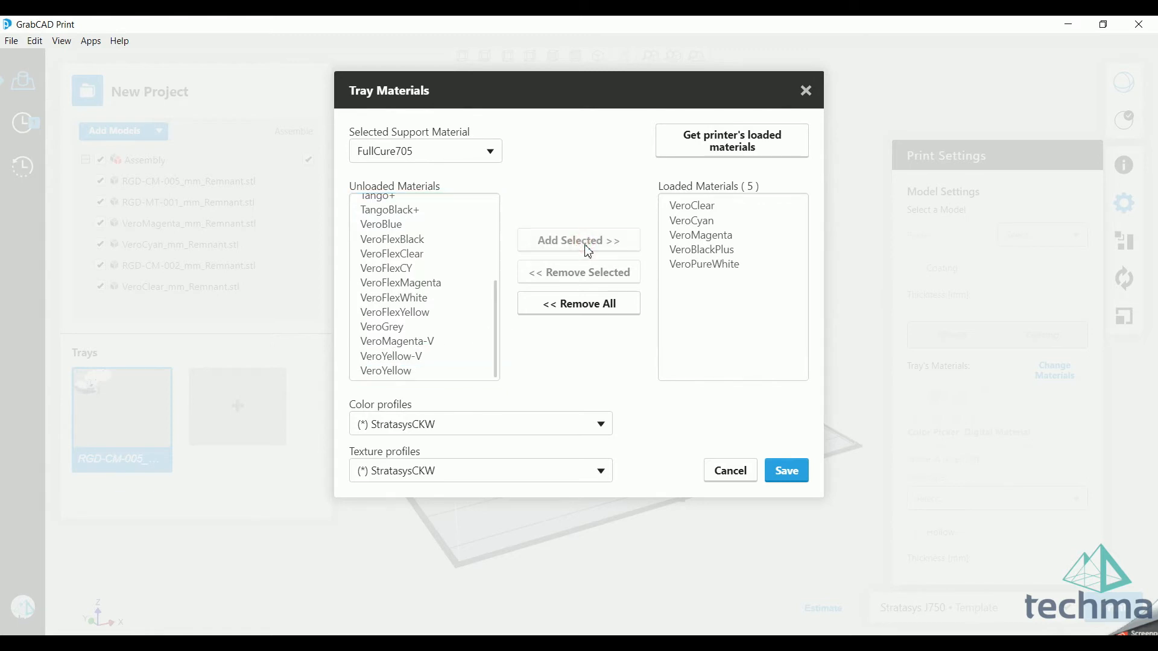
left_click(600, 425)
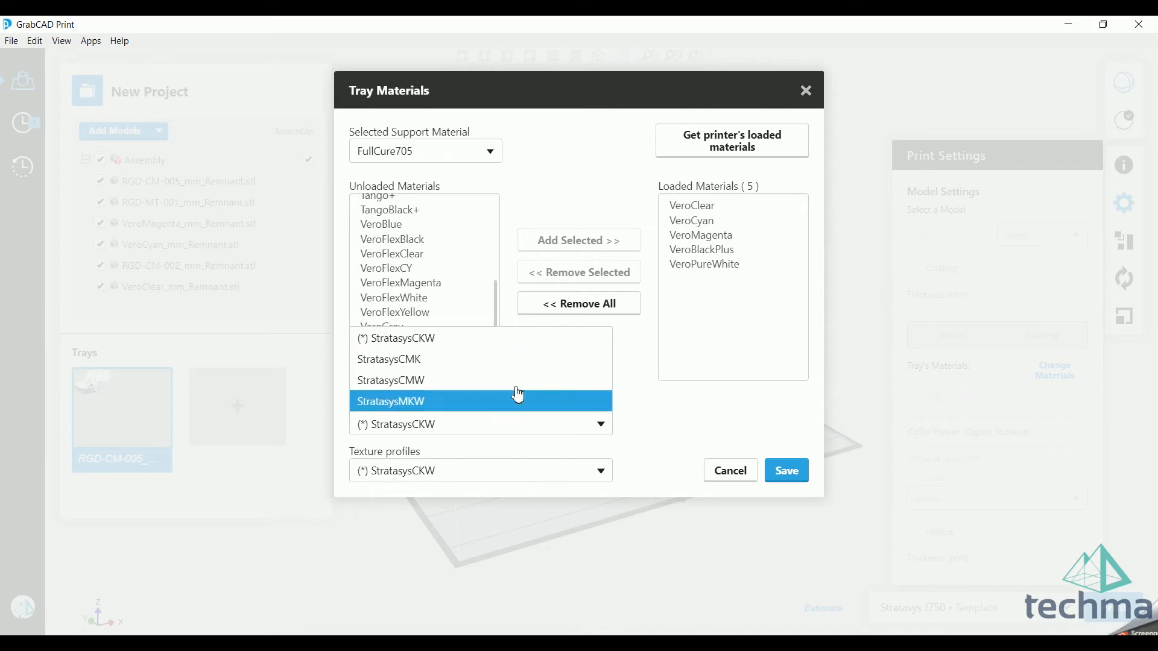
left_click(664, 427)
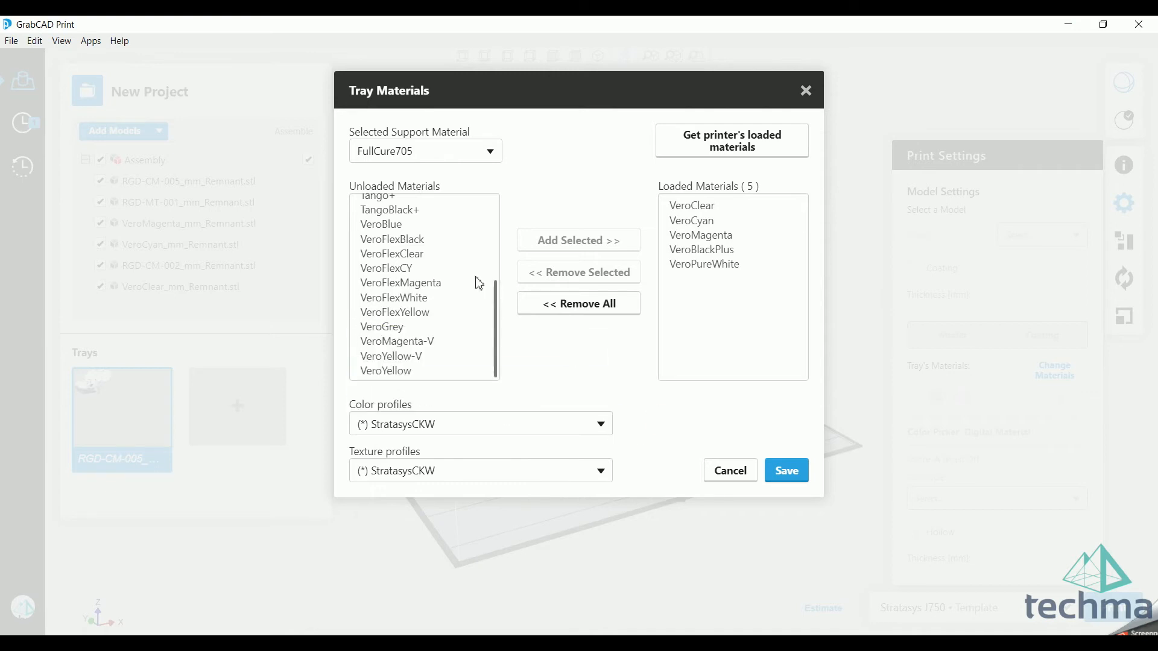
Step: Load VeroYellow, review the color and texture profiles, and save the tray materials with Natural Shells and Natural Texture
left_click(429, 371)
left_click(602, 244)
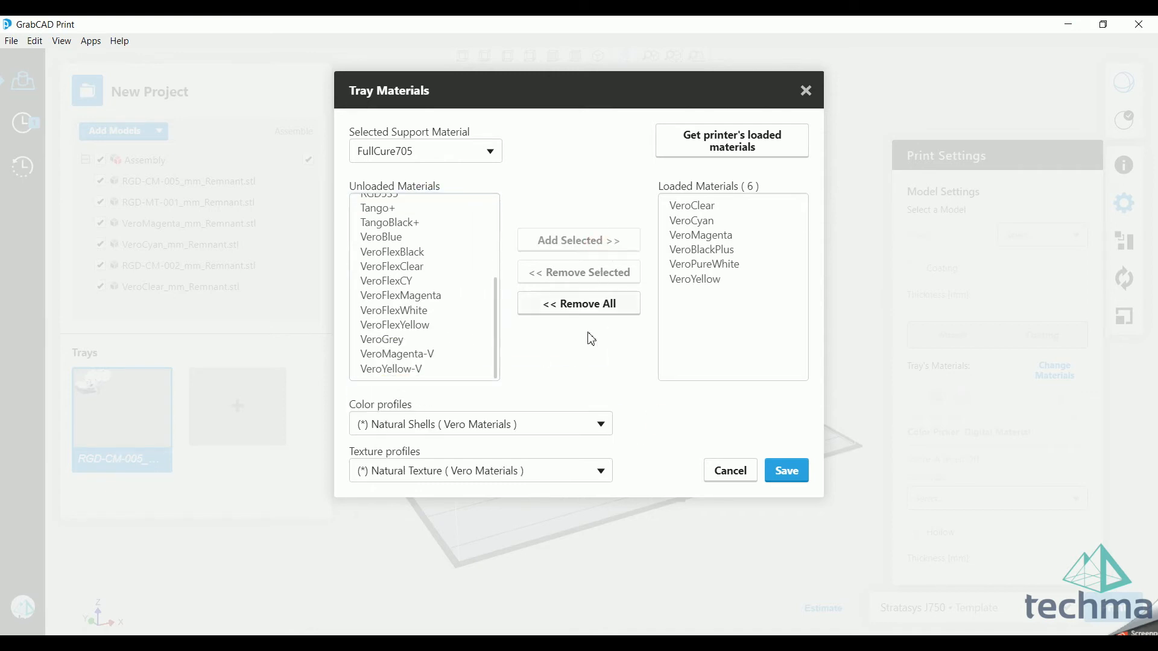
left_click(567, 429)
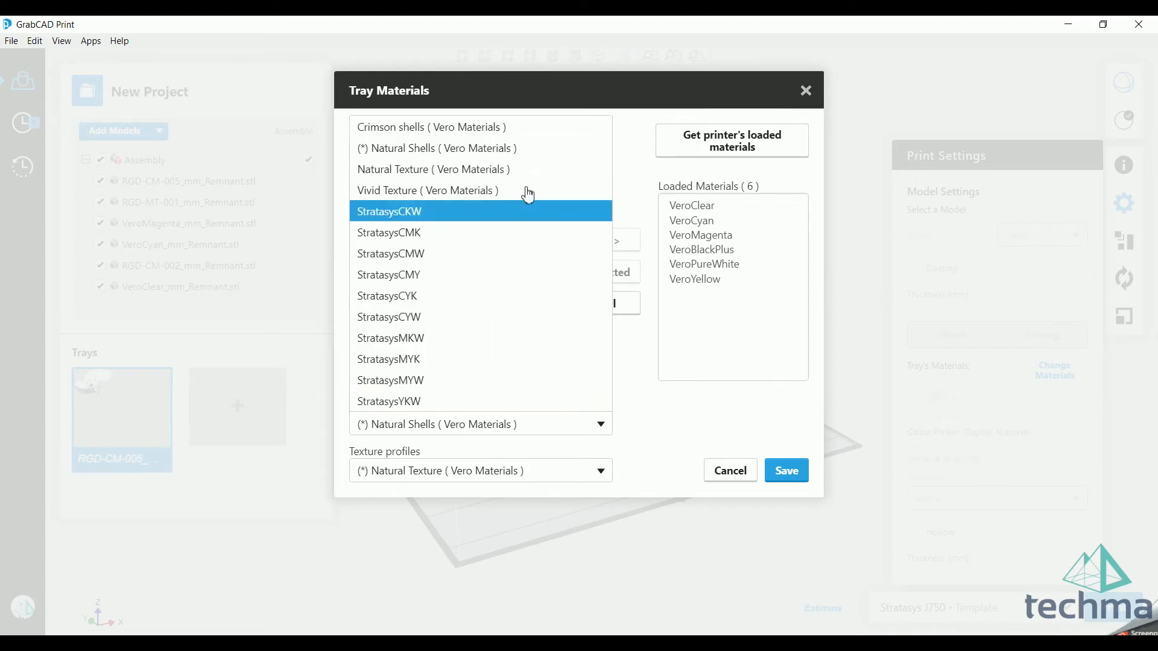
left_click(546, 476)
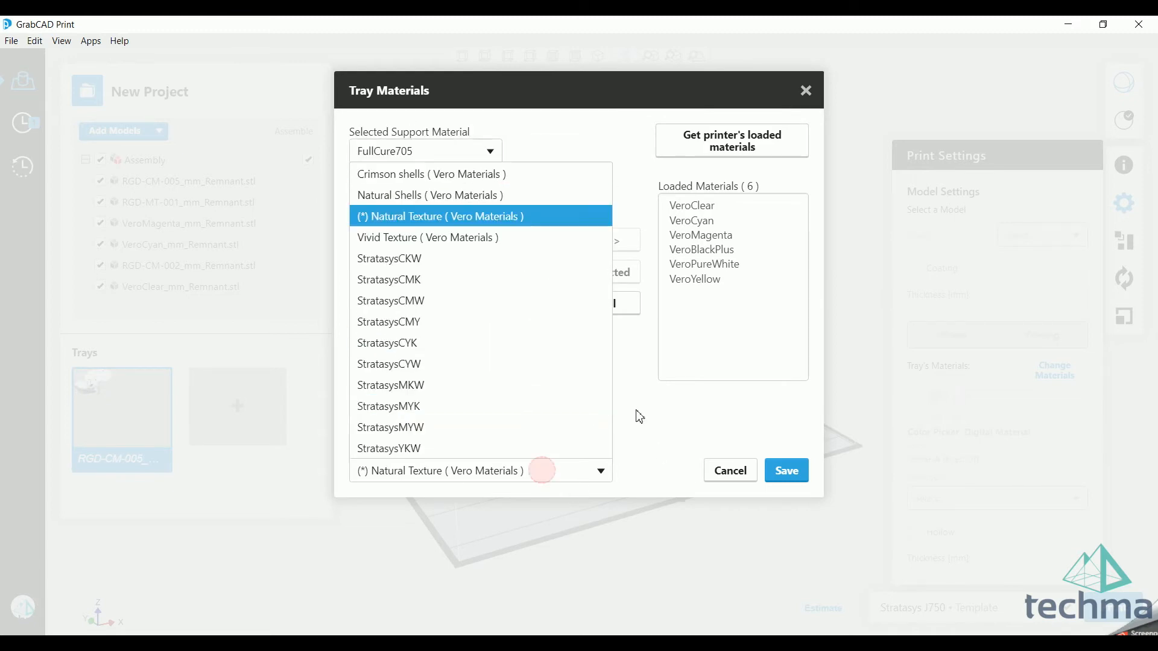
left_click(677, 411)
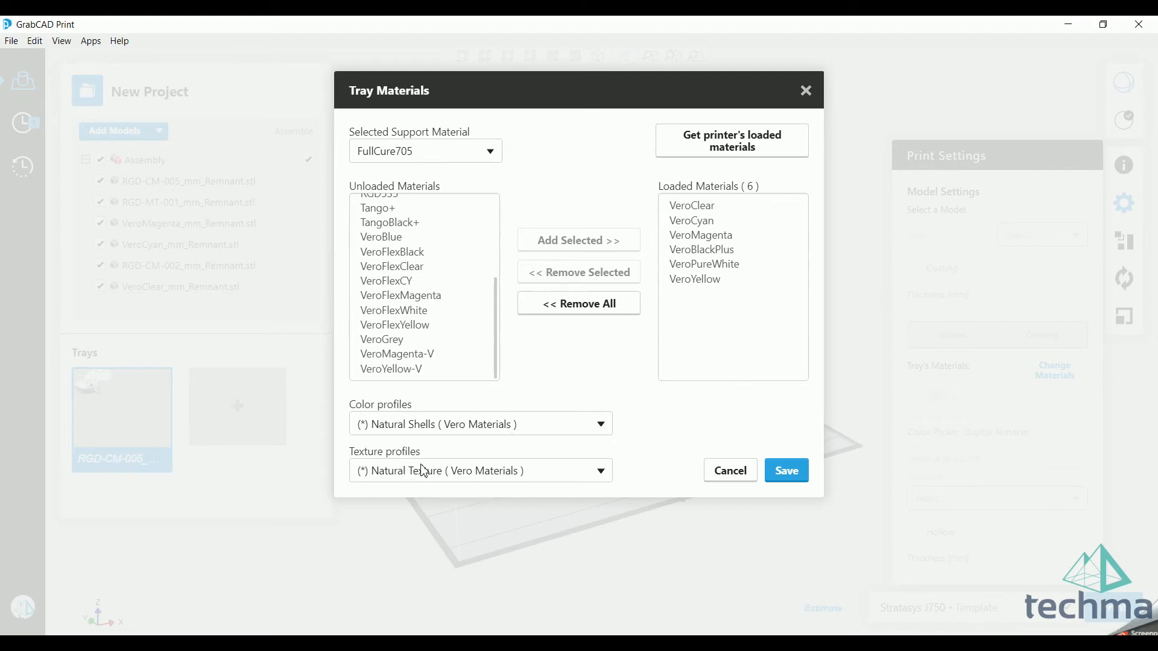
left_click(785, 471)
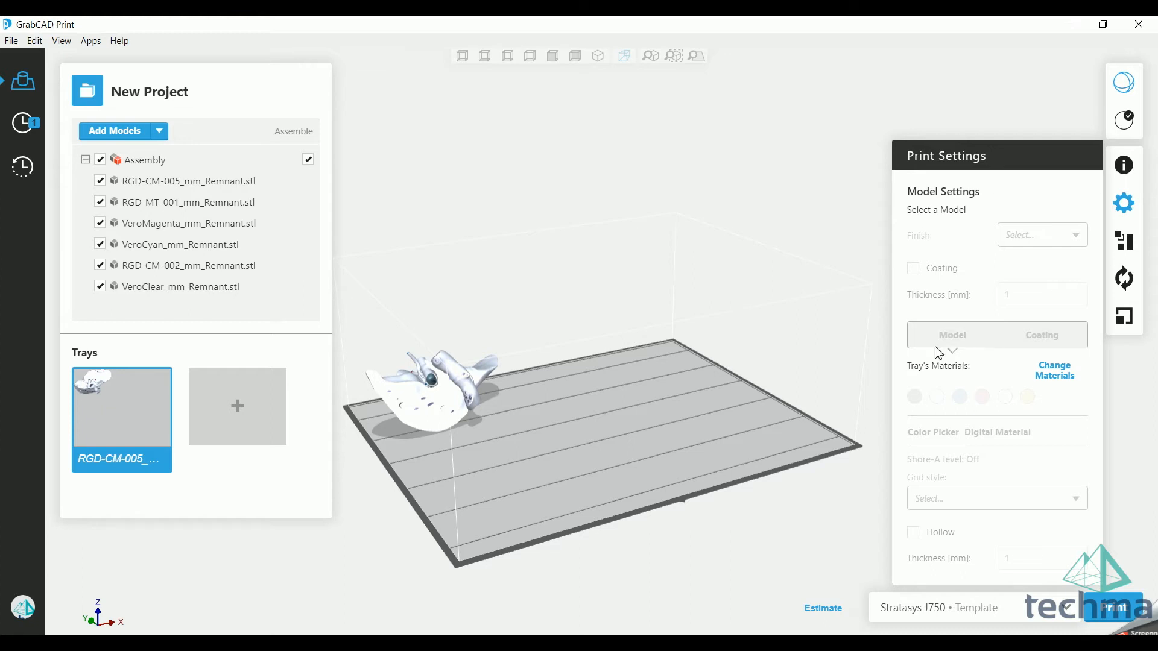
right_click_drag(667, 370, 696, 408)
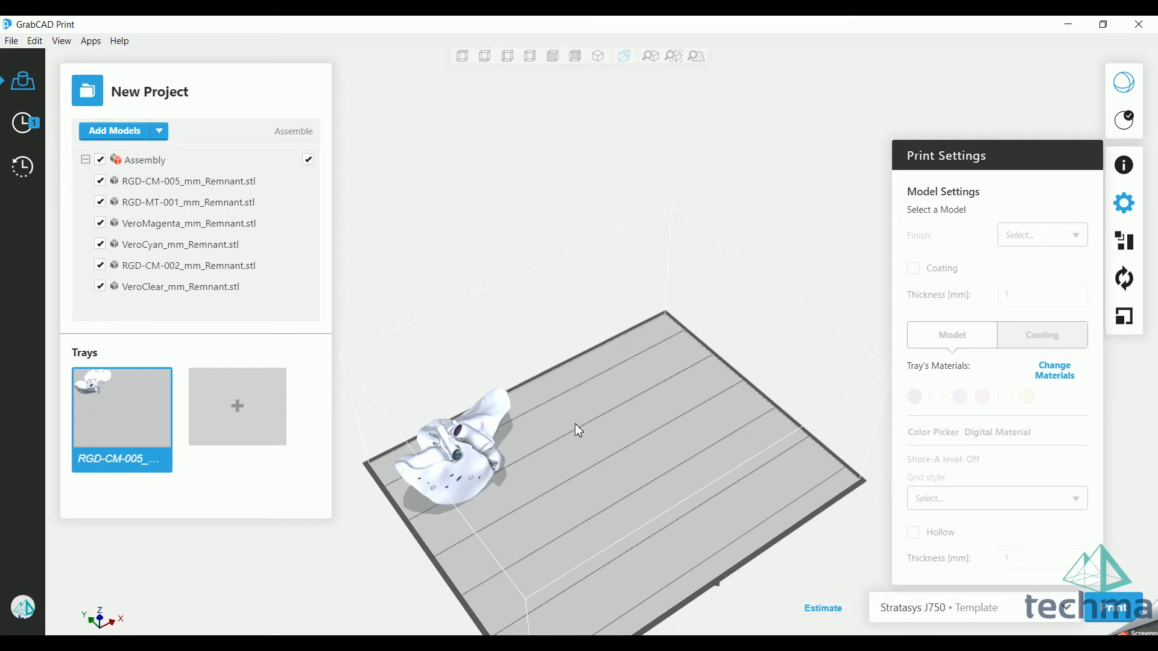
right_click_drag(667, 435, 672, 426)
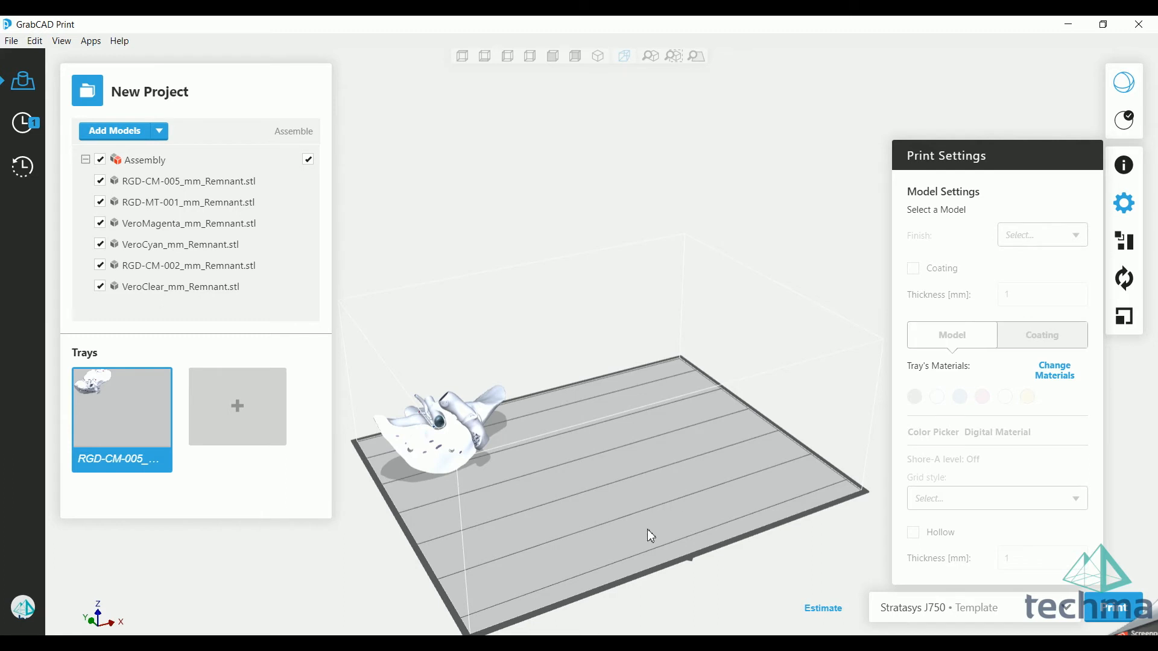
middle_click_drag(699, 460, 700, 444)
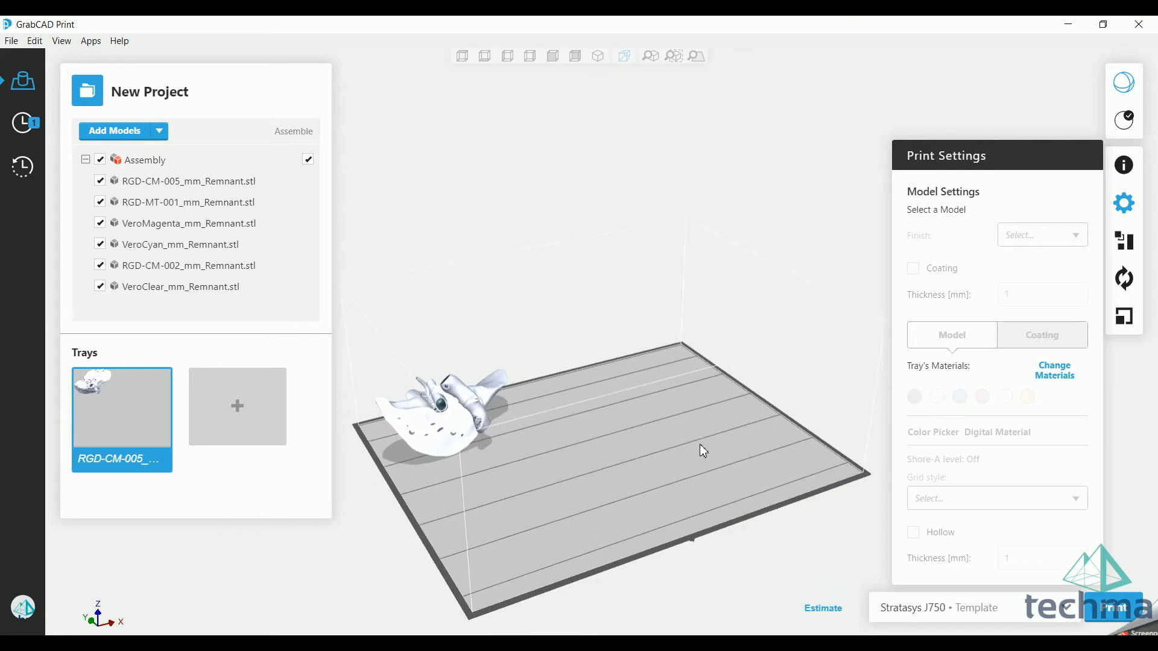
right_click_drag(699, 444, 588, 480)
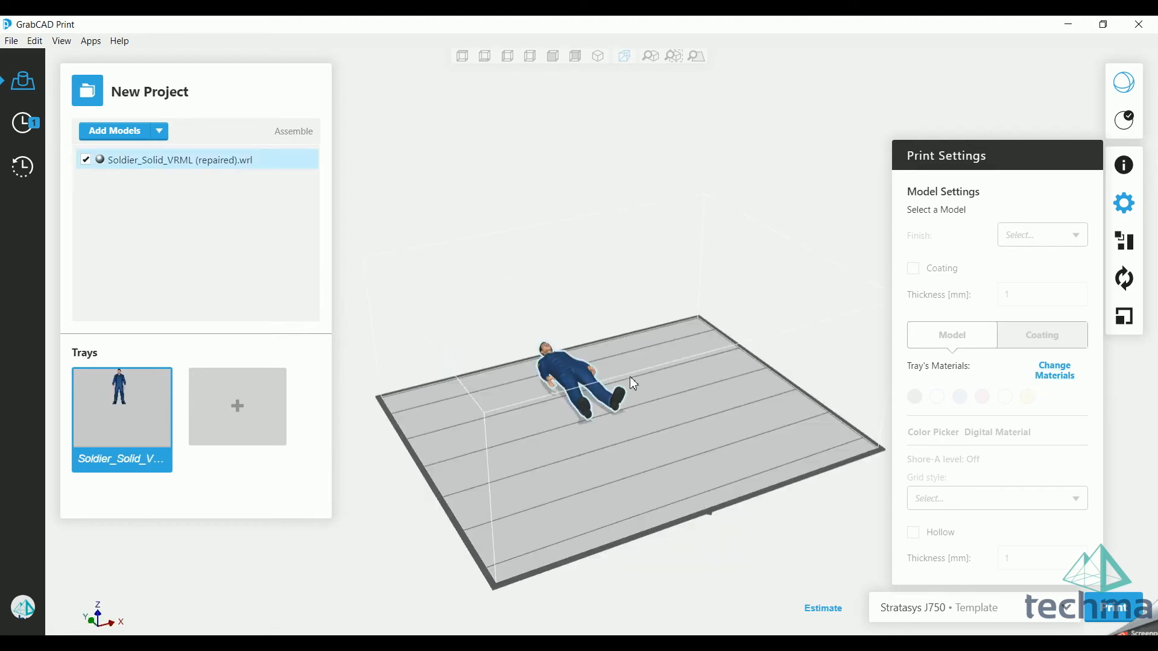
right_click_drag(629, 376, 656, 346)
Step: Select the Soldier_Solid_VRML (repaired).wrl model and examine its print settings and tray materials
scroll(561, 380, "up", 5)
left_click(584, 350)
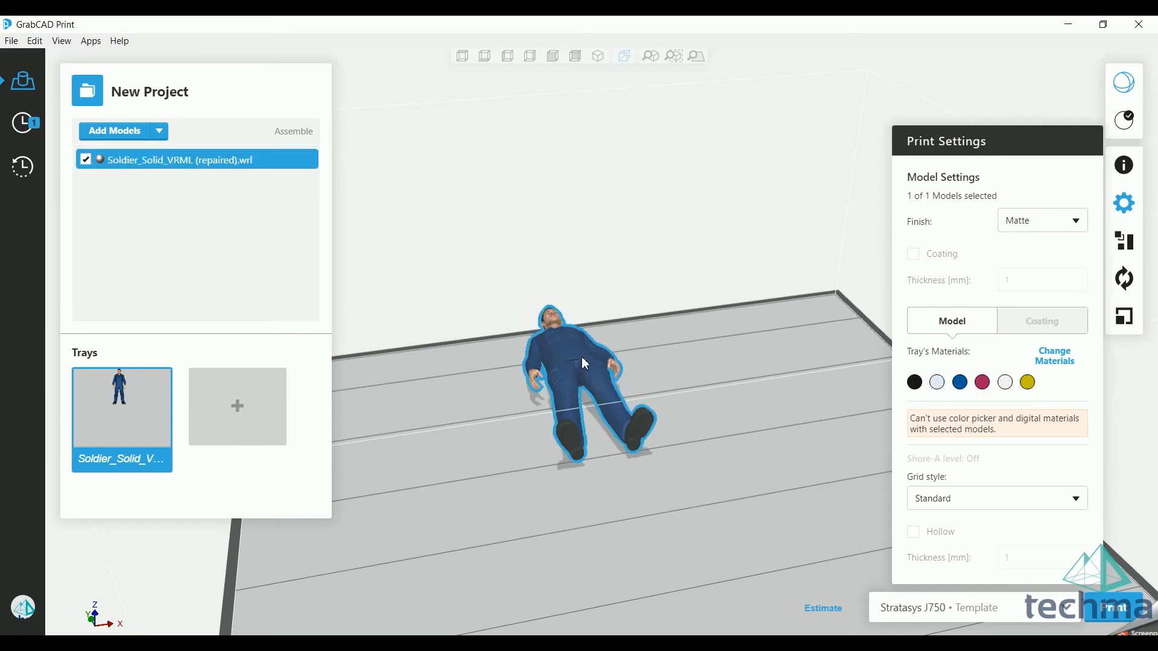
mouse_move(920, 422)
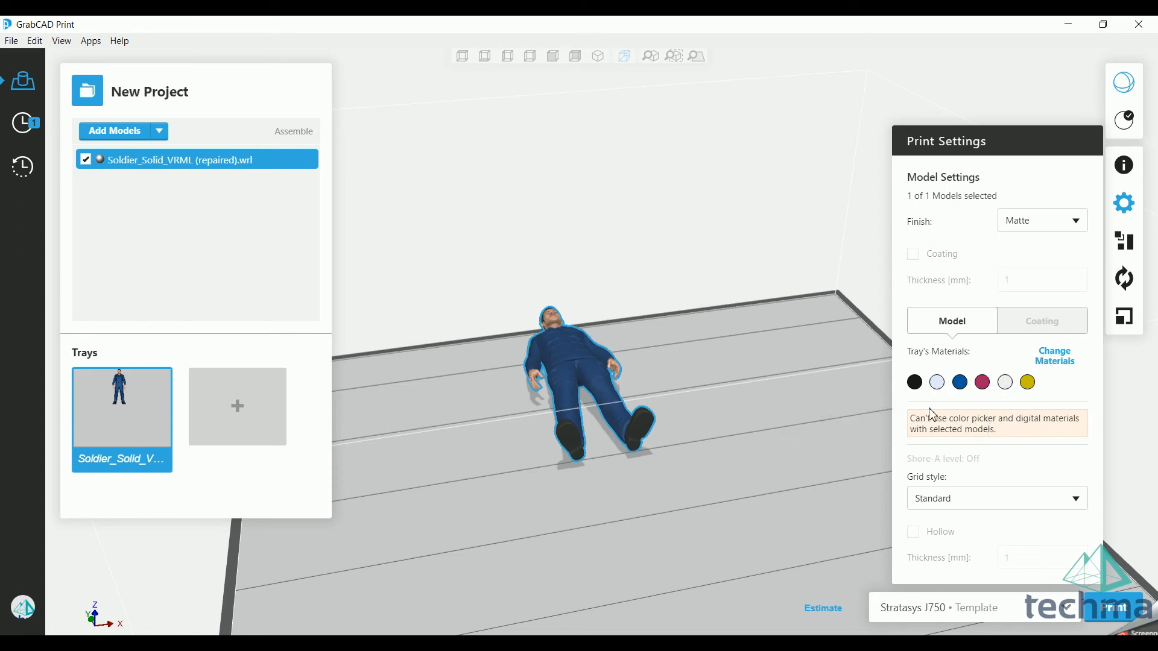
right_click_drag(512, 501, 539, 483)
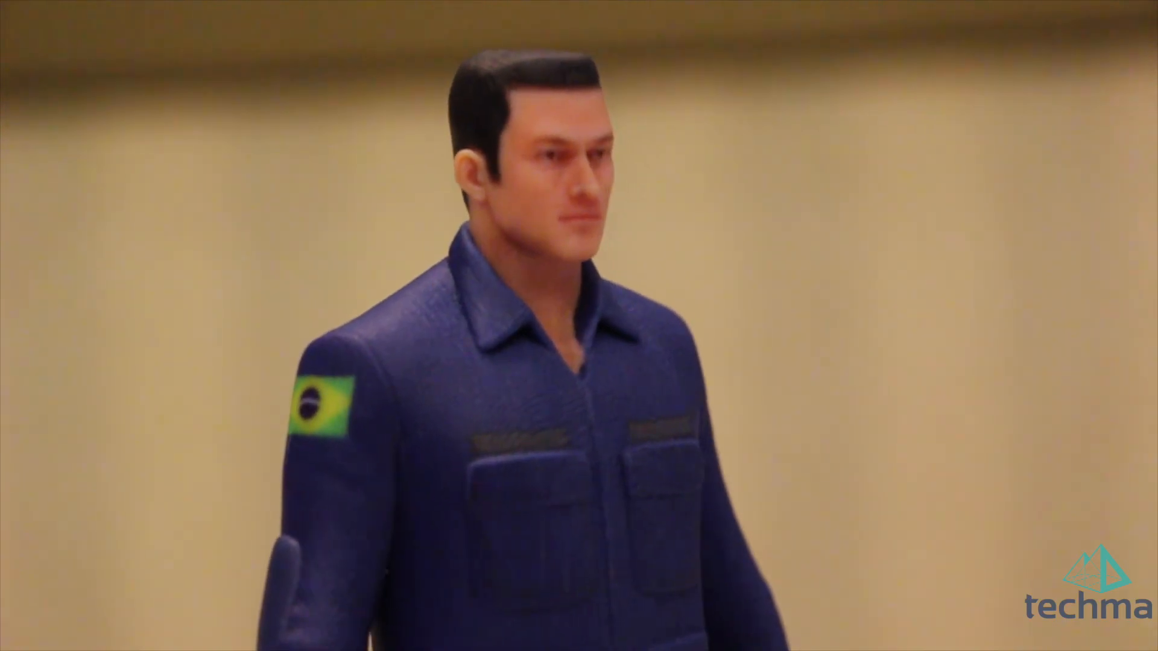